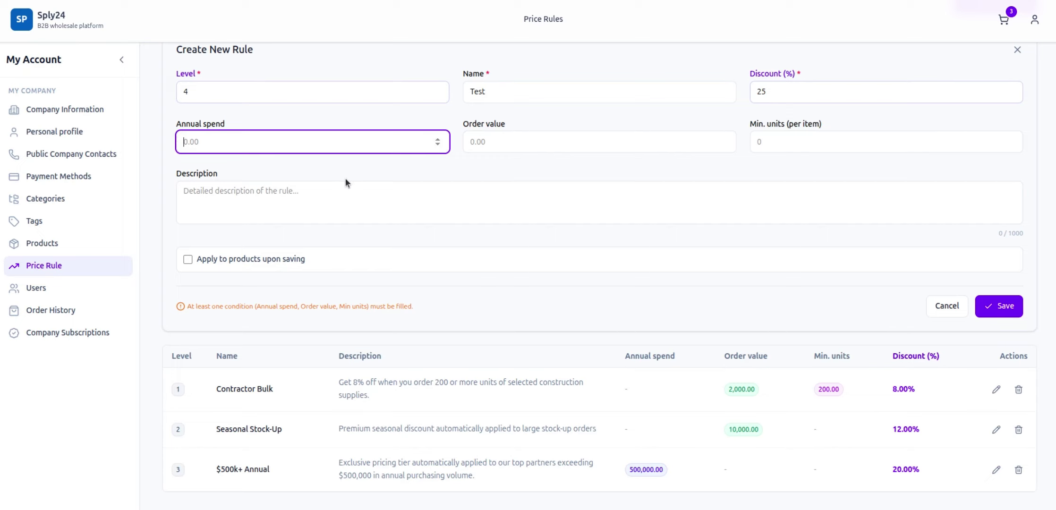
Set the Test rule's minimum units per item to 100 and its order value to 5000.
click(502, 144)
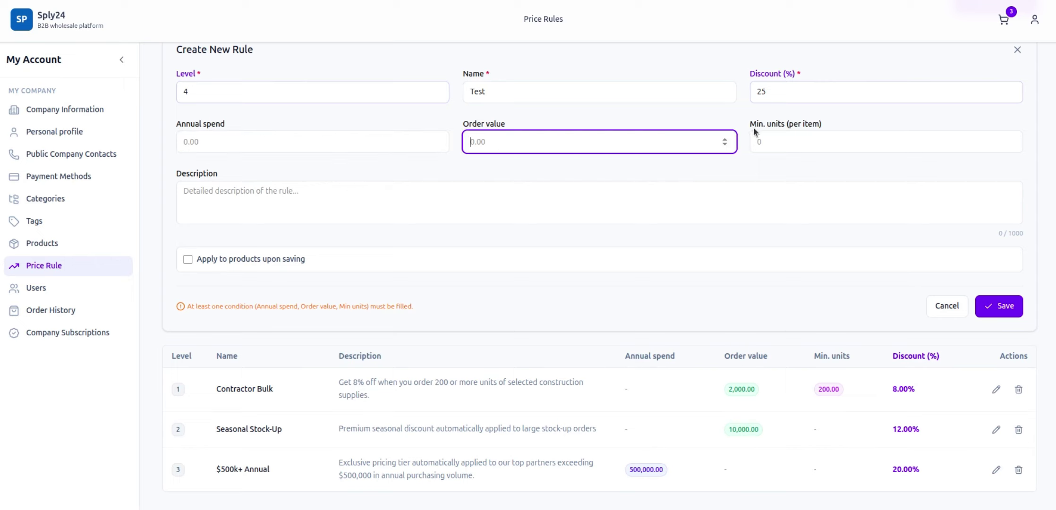
click(778, 143)
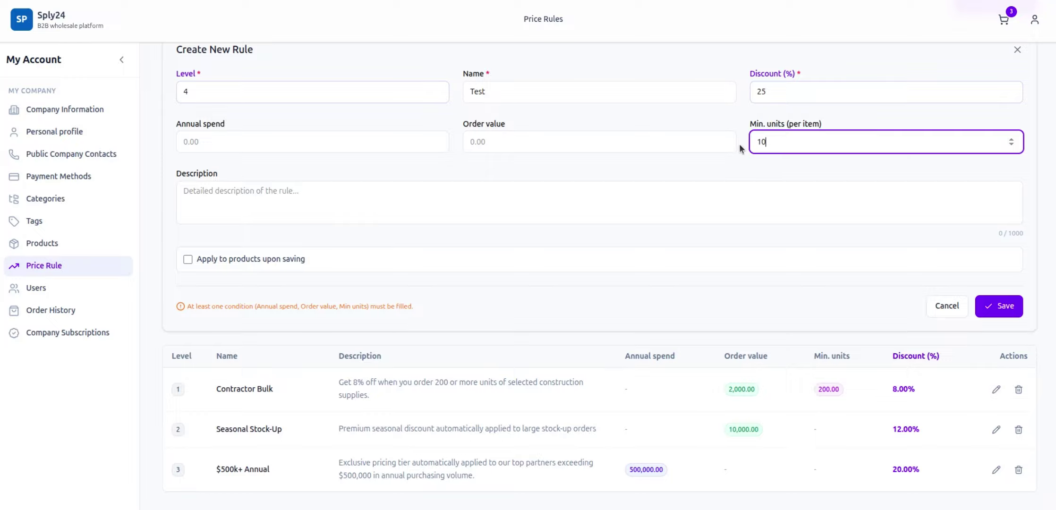
text(0)
click(504, 144)
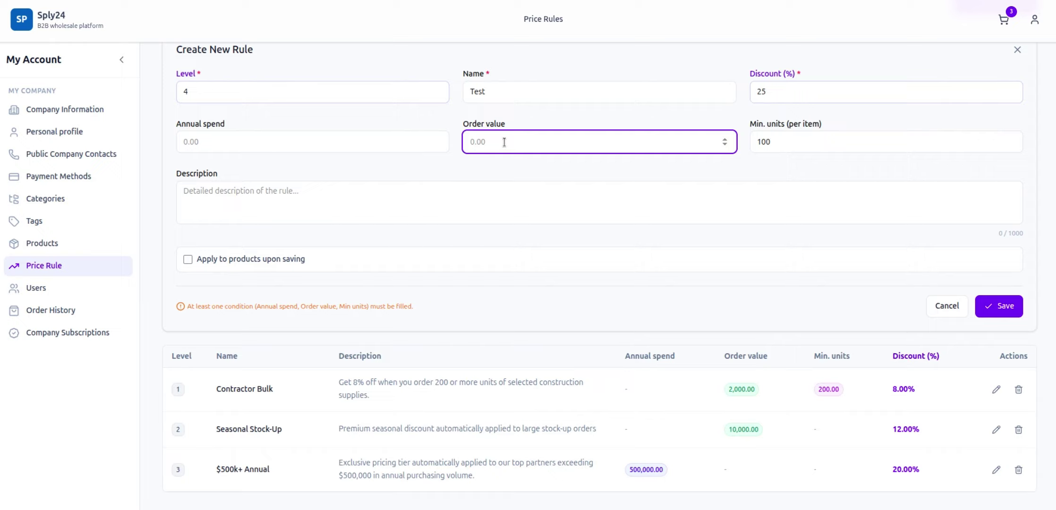
text(5000)
click(277, 212)
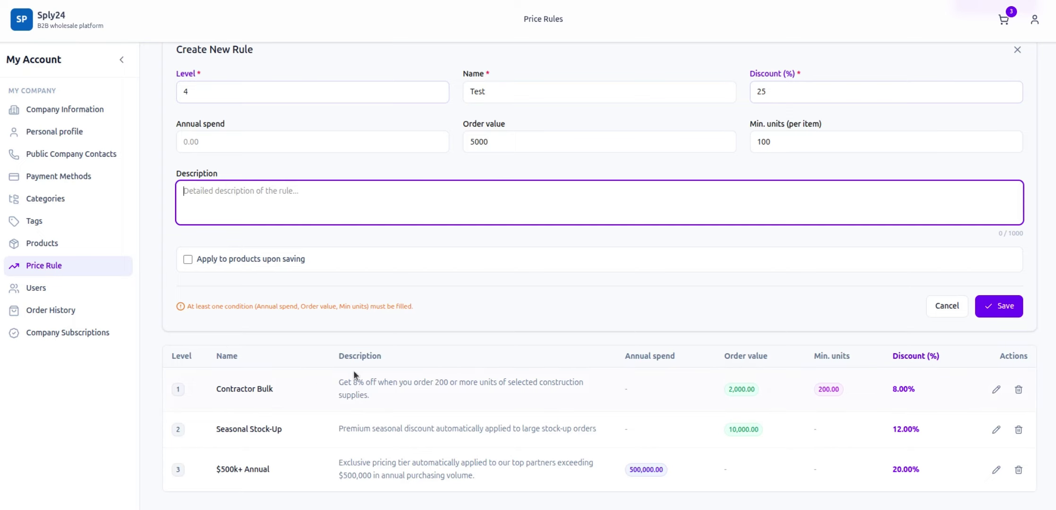
drag(336, 387, 372, 404)
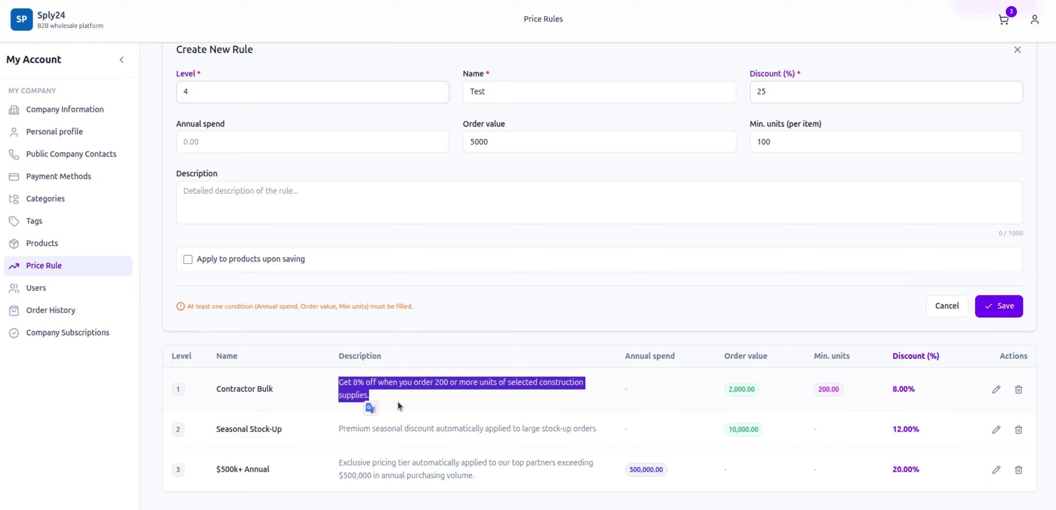
click(340, 380)
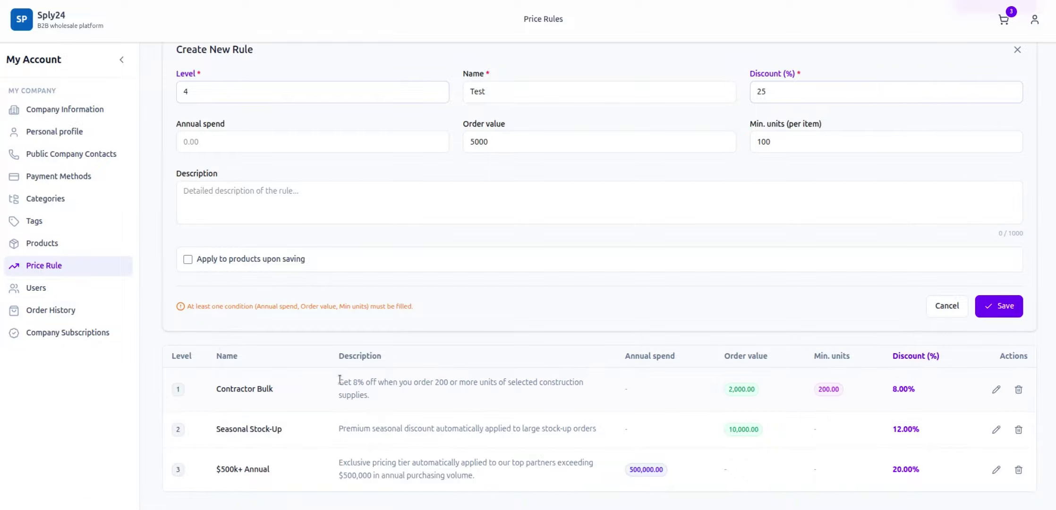
click(249, 193)
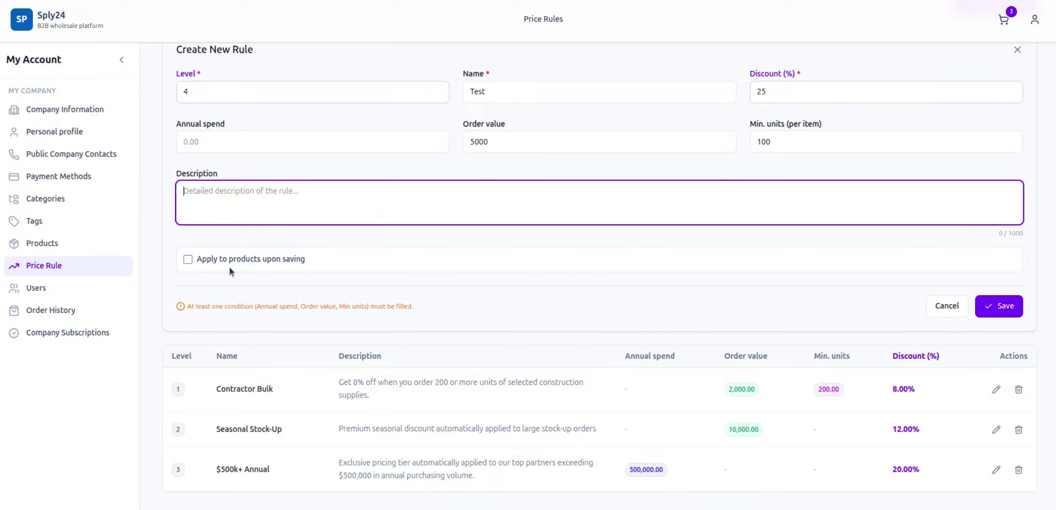
Leave the option to apply the rule to products unchecked and save the Test rule.
click(188, 260)
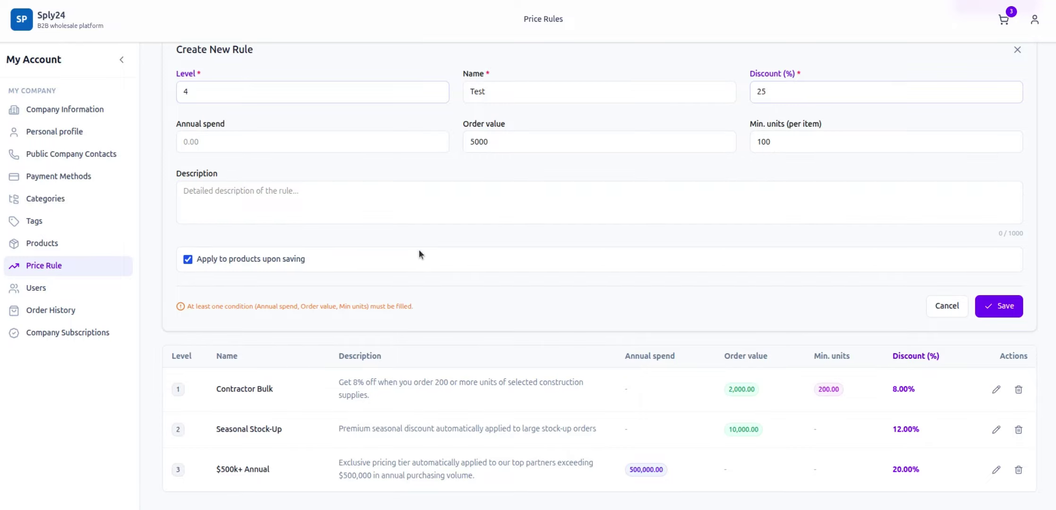
click(188, 259)
click(1005, 307)
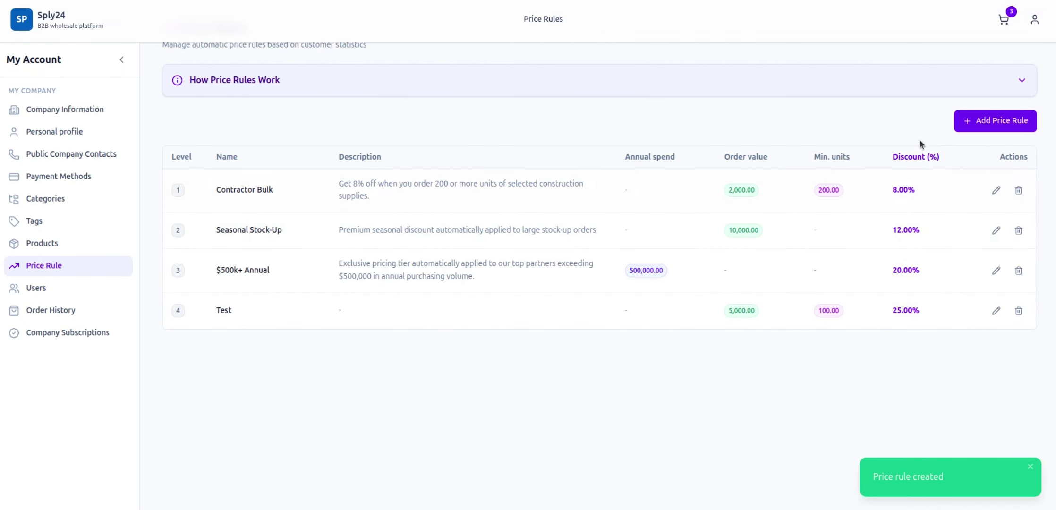
Start a new price rule with level 5, name Test1 and a 25% discount.
click(985, 124)
click(242, 209)
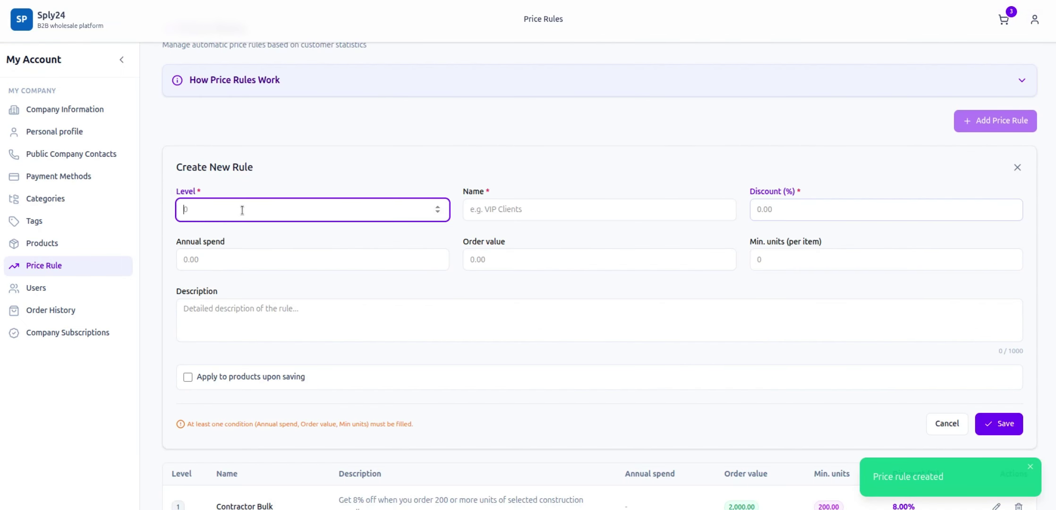
text(5)
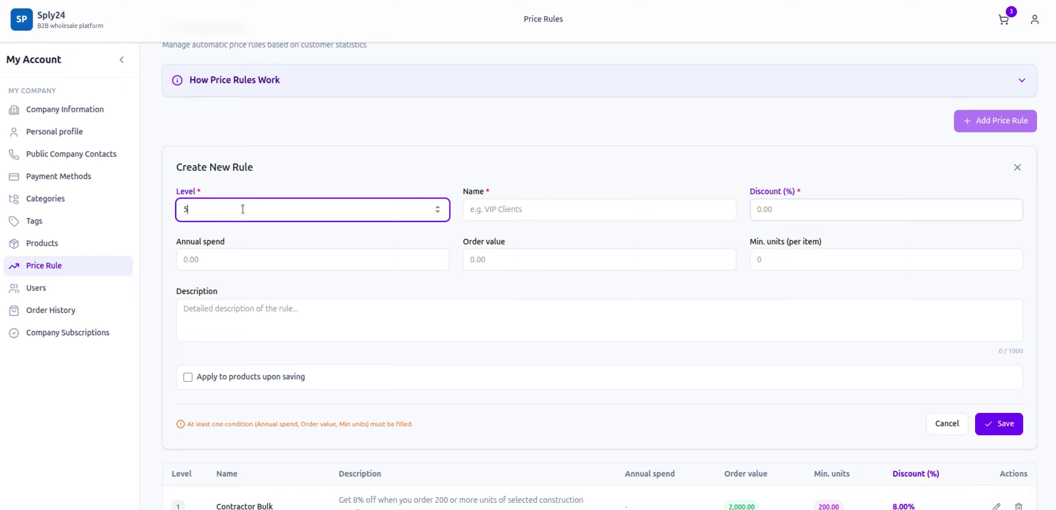
click(519, 208)
text(Test1)
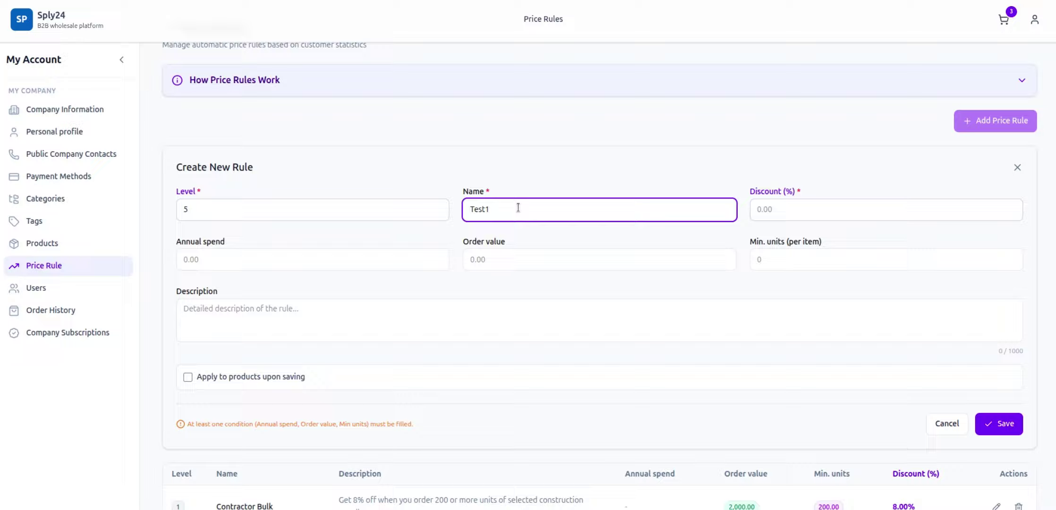
click(785, 209)
text(25)
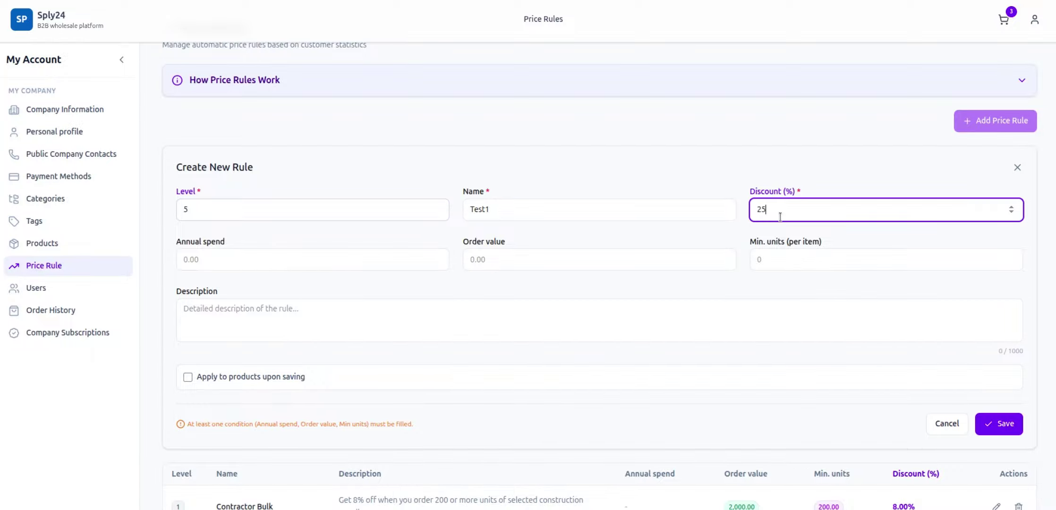
Set Test1's annual spend condition to 150000, enable applying it to products upon saving, and save the rule.
click(315, 267)
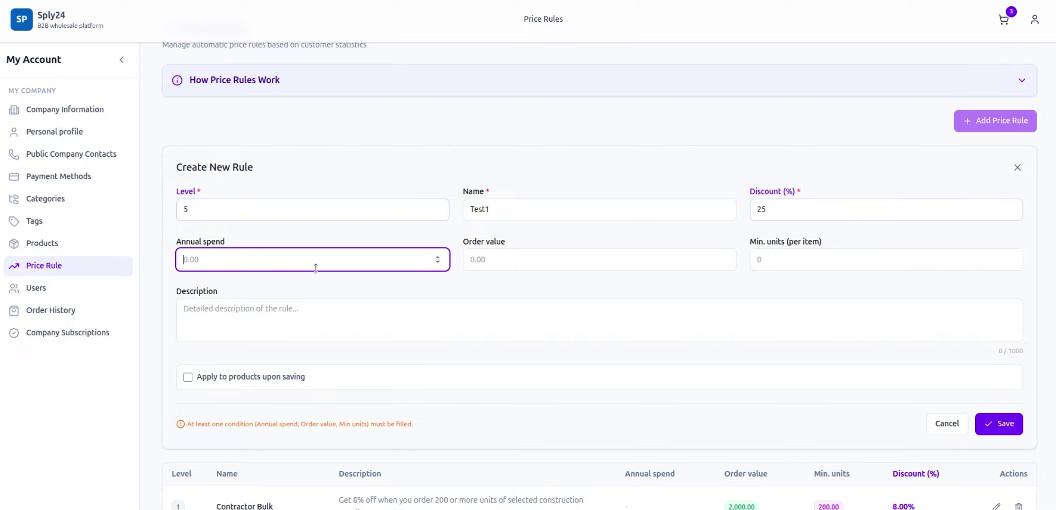
text(150000)
click(187, 378)
click(1017, 422)
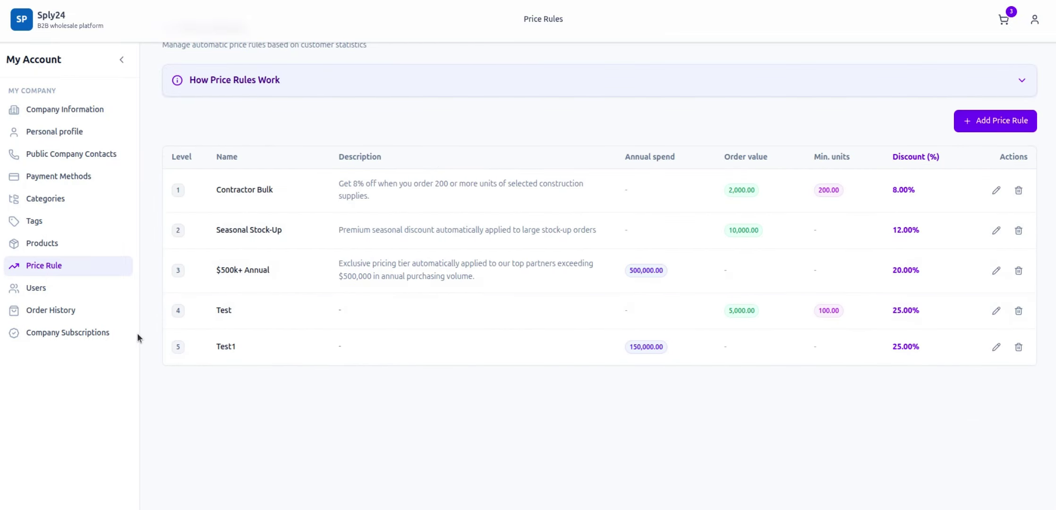
Open the product list and look through its available columns for the Test and Test1 rules.
click(47, 246)
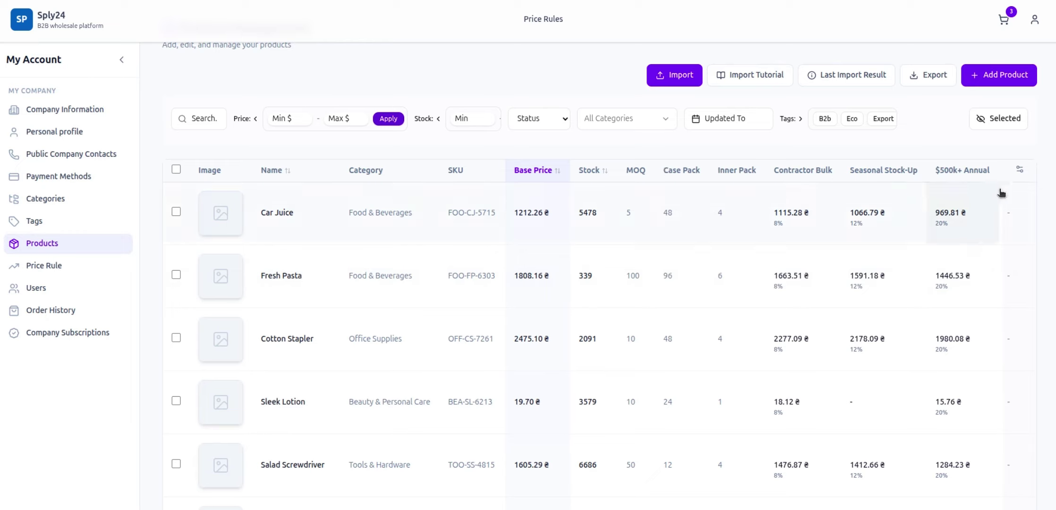
click(1021, 172)
scroll(981, 307, down, 6)
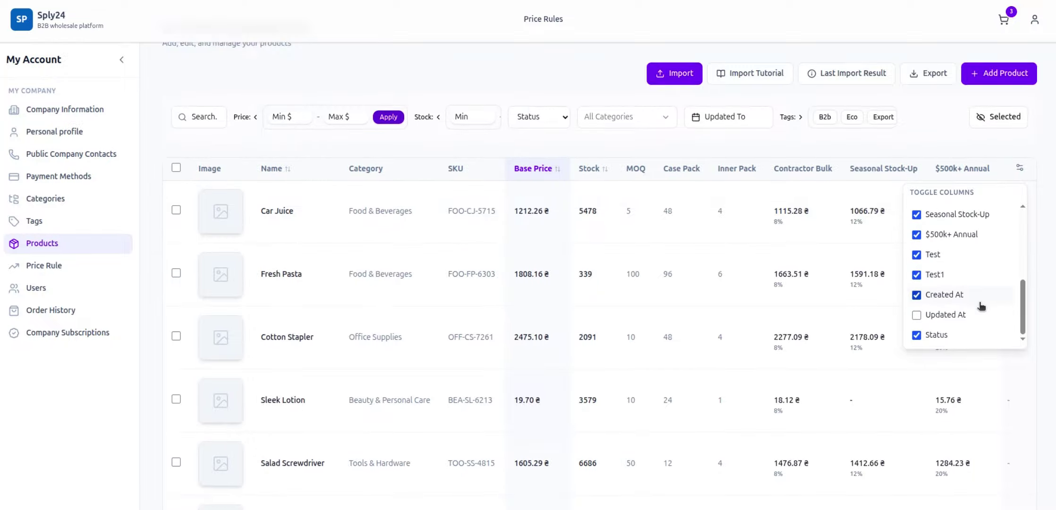
scroll(981, 307, up, 1)
scroll(938, 286, up, 2)
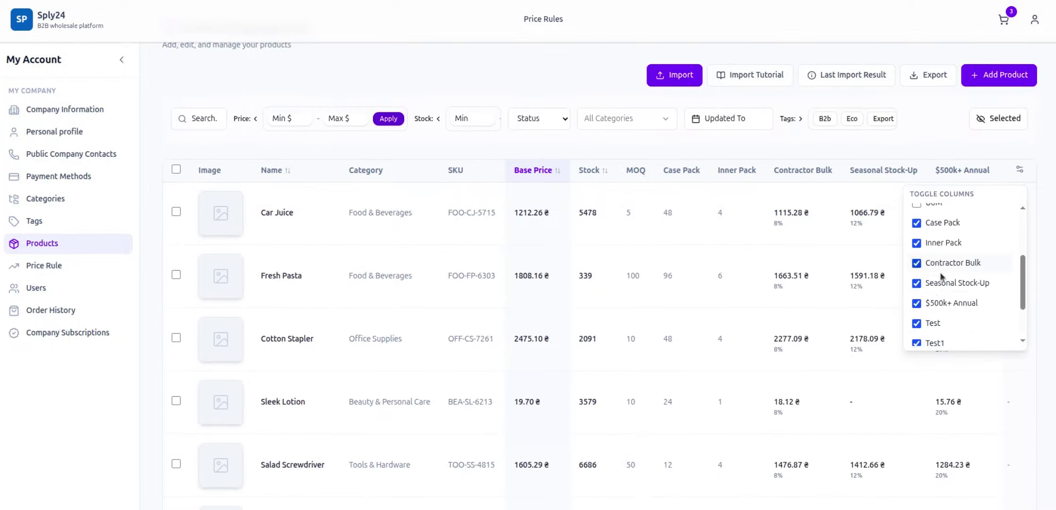
scroll(938, 292, down, 2)
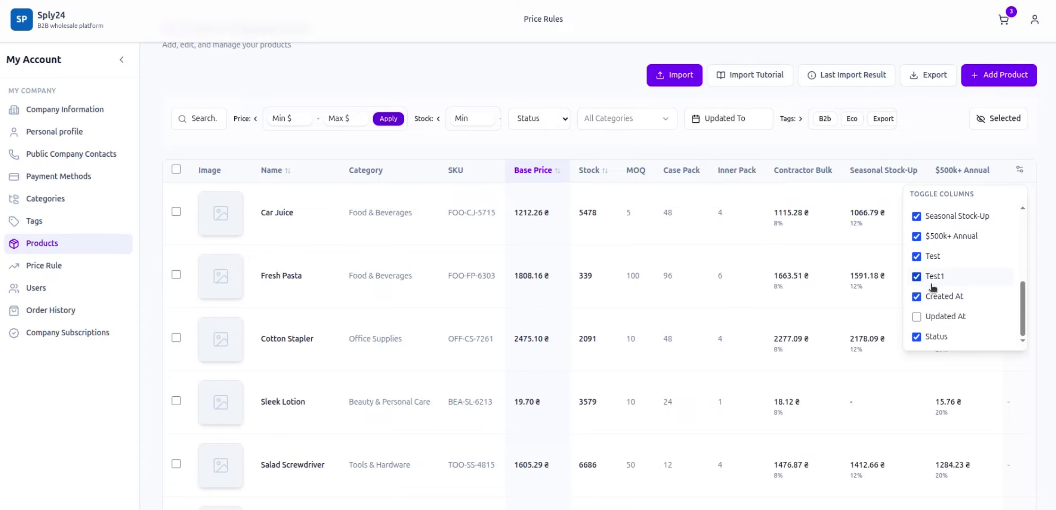
click(993, 144)
Examine the Test and Test1 price columns at the far end of the product table.
scroll(814, 284, down, 6)
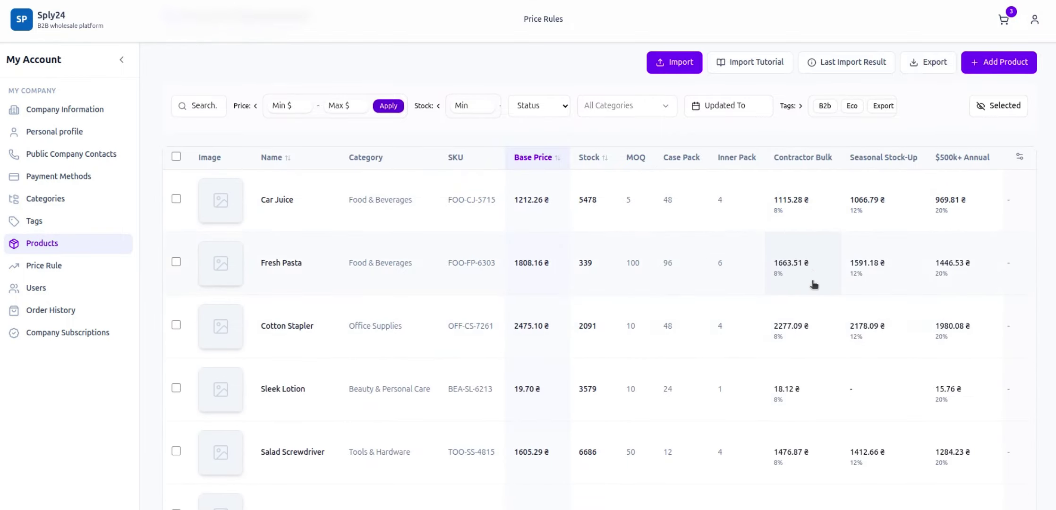
drag(738, 482, 898, 471)
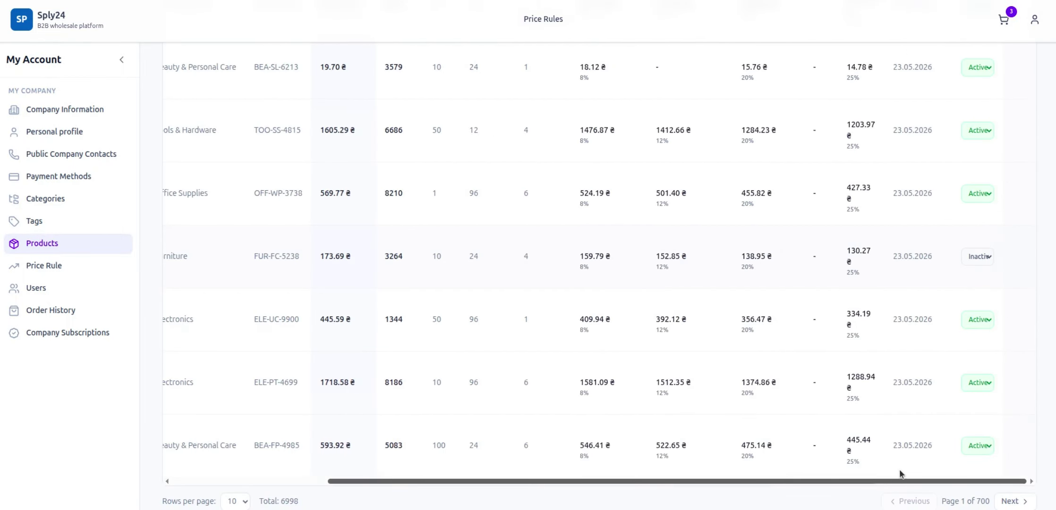
scroll(850, 364, up, 1)
scroll(851, 364, up, 7)
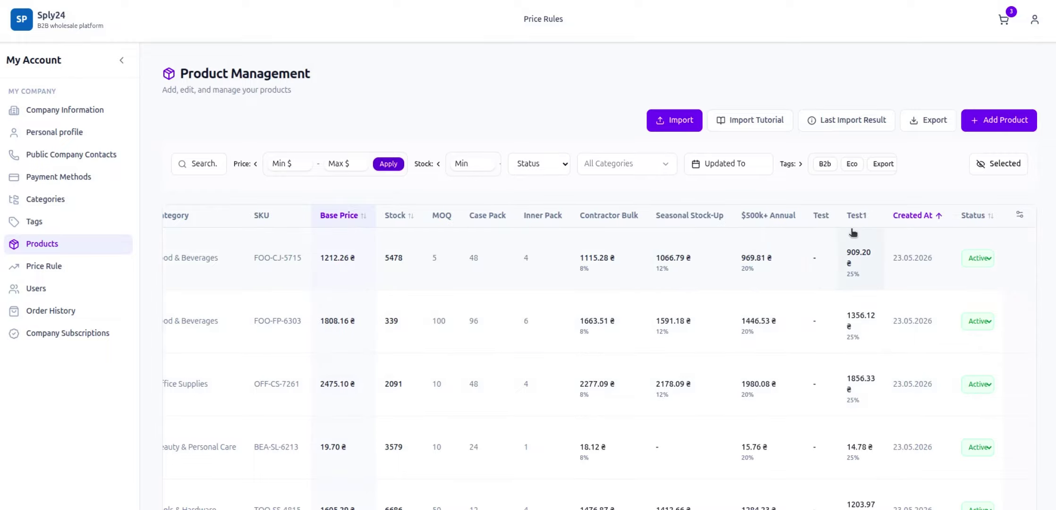
Hide the Status, Case Pack, Inner Pack and Image columns in the product table.
click(1020, 215)
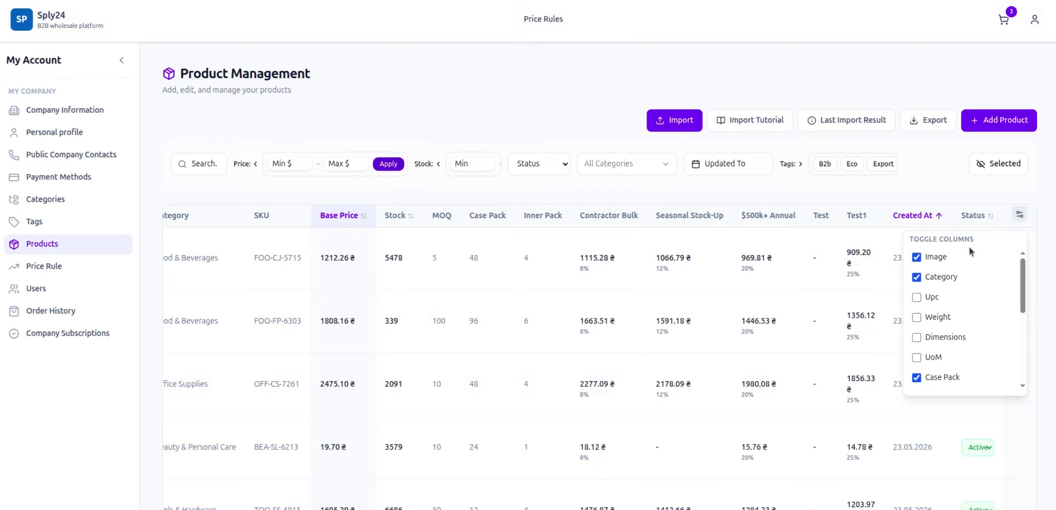
scroll(959, 296, down, 5)
click(919, 382)
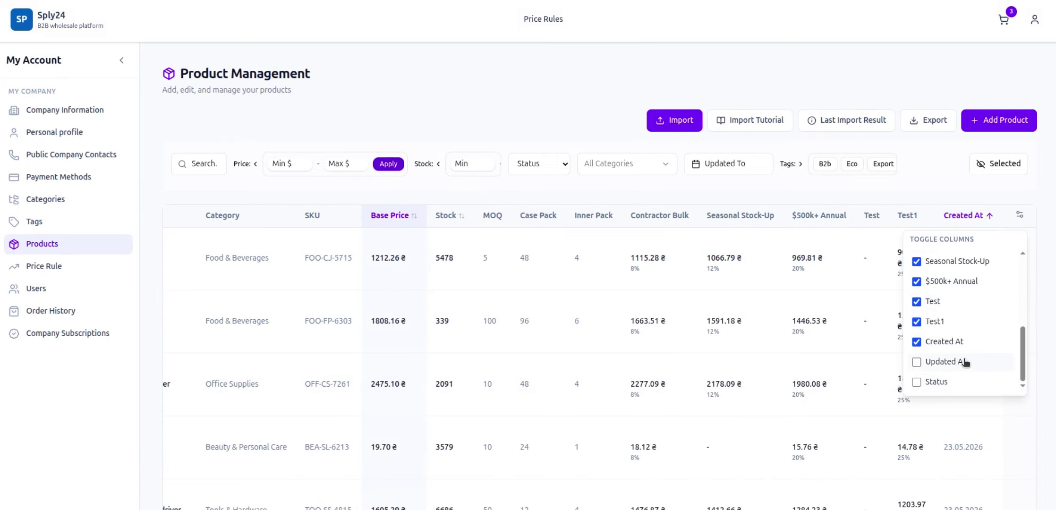
scroll(966, 362, up, 4)
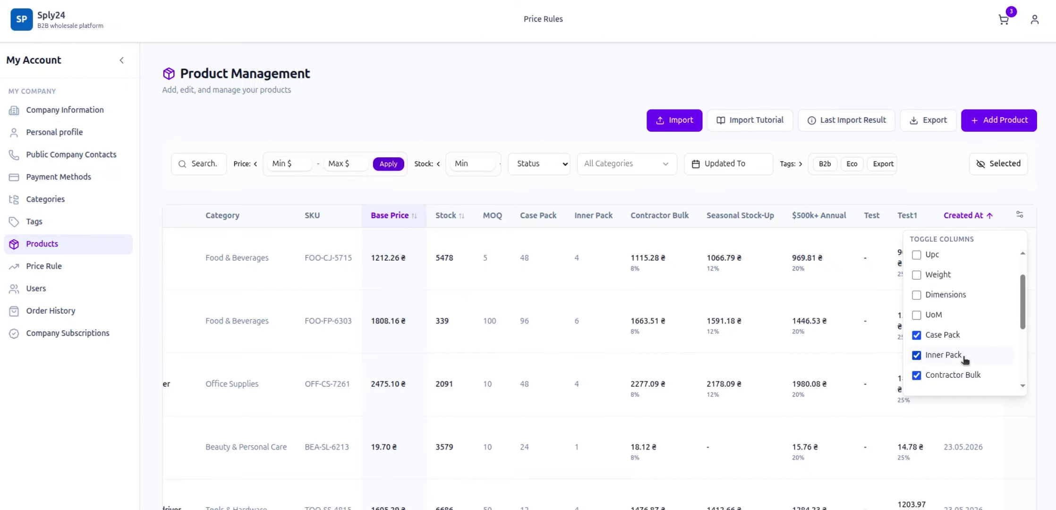
click(917, 335)
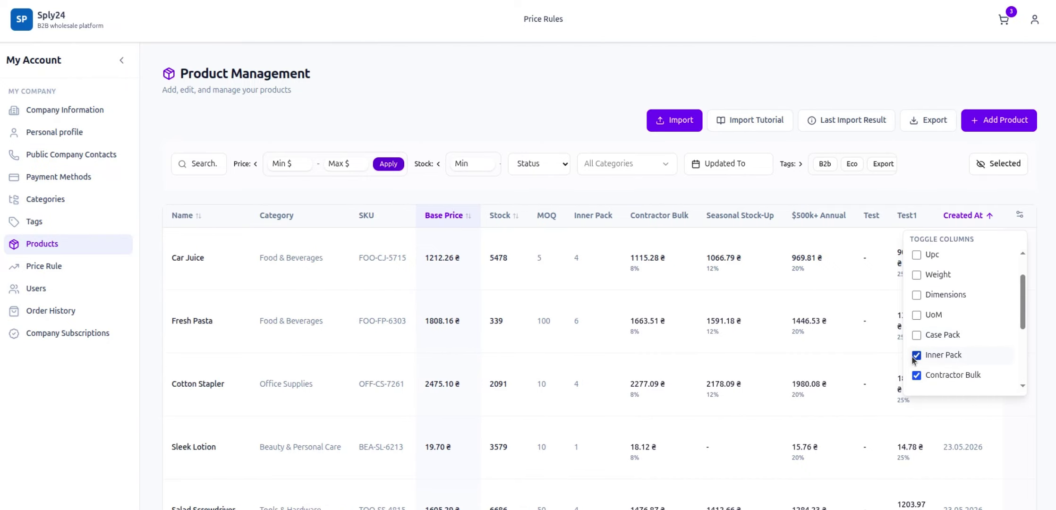
click(917, 355)
scroll(987, 296, up, 2)
click(917, 256)
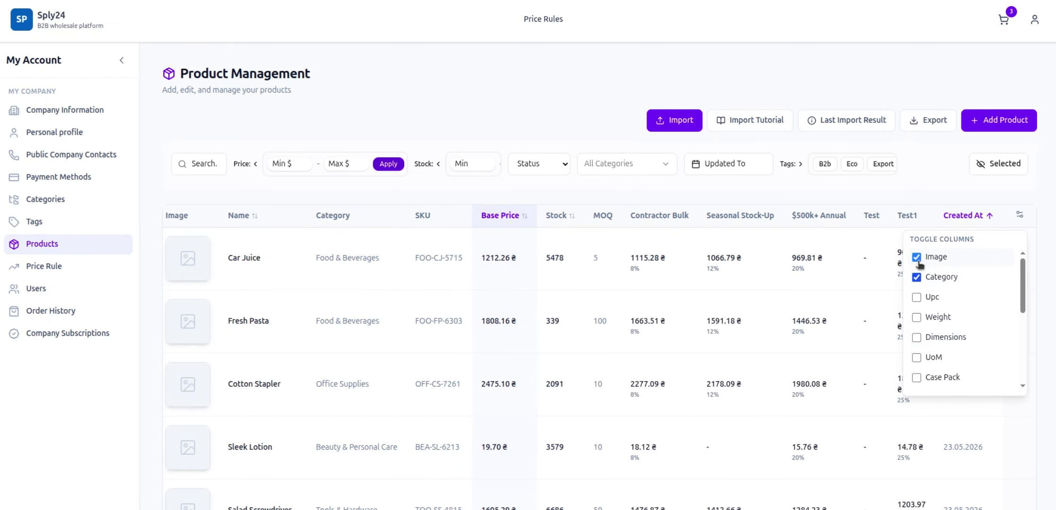
click(925, 179)
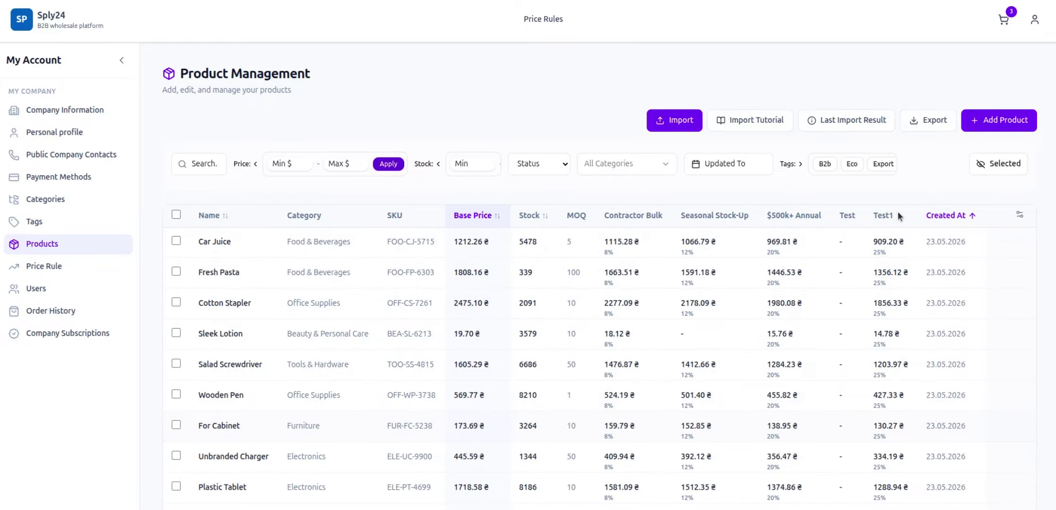
Compare the products' prices across the price rule columns, including Test and Test1.
scroll(897, 255, down, 2)
scroll(900, 366, up, 2)
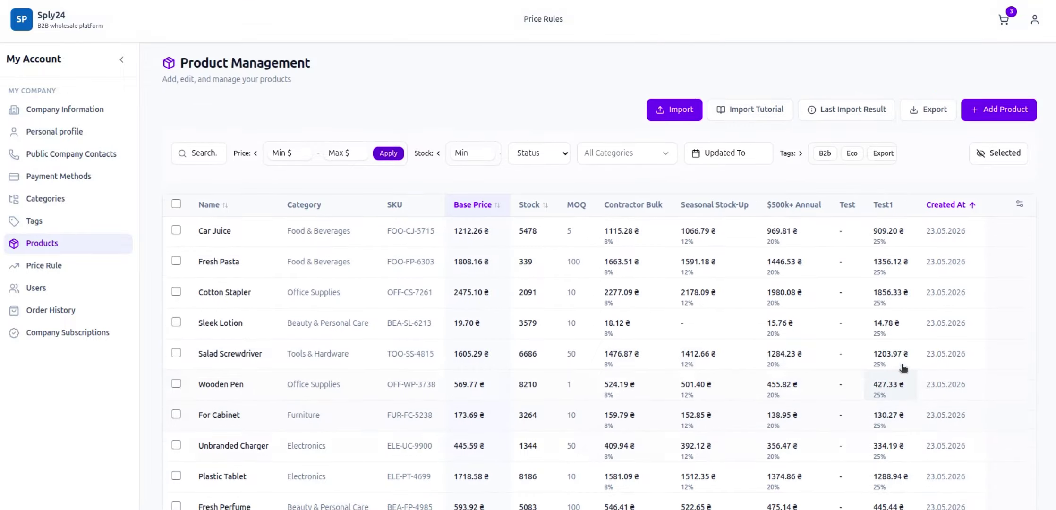
scroll(898, 300, down, 2)
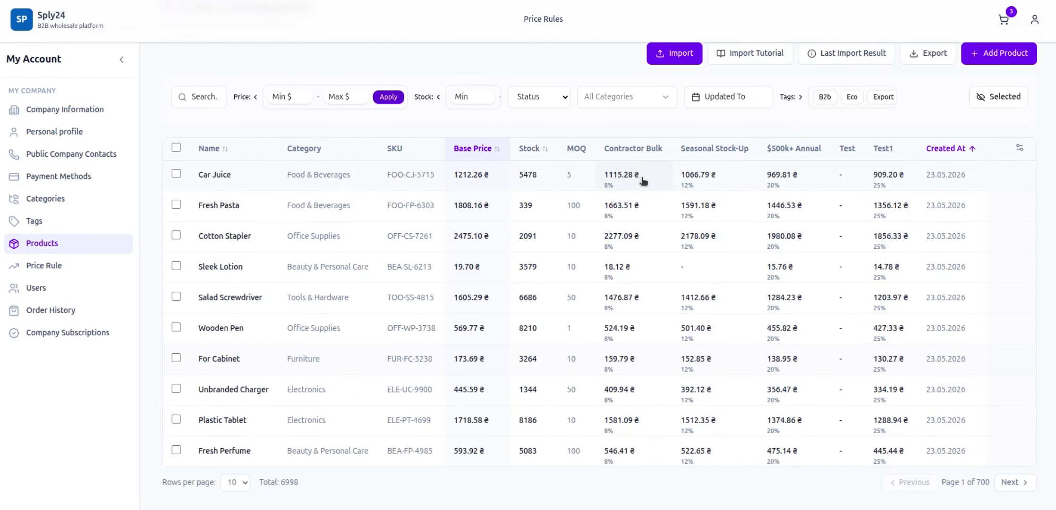
Delete the Test1 price rule and reopen the product list to check its price columns.
click(47, 268)
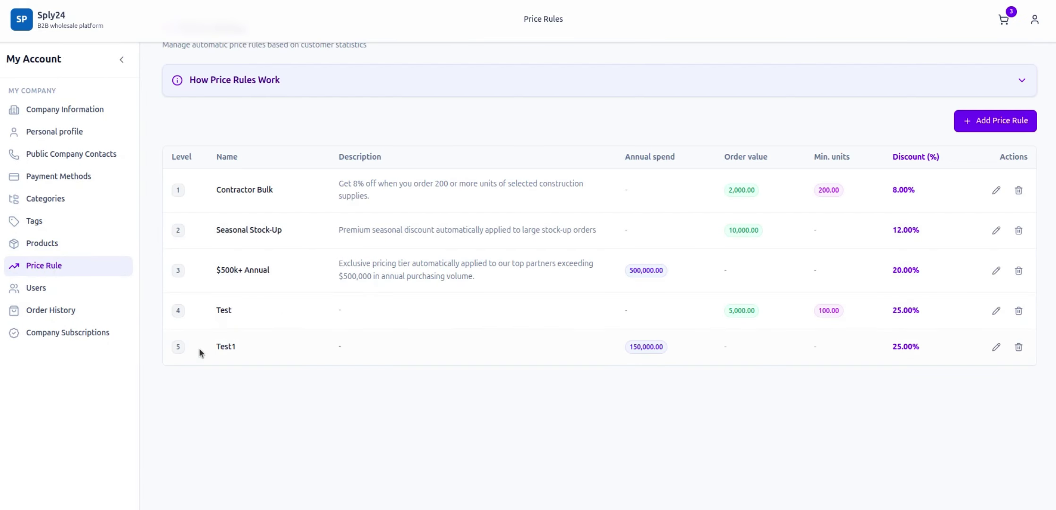
click(1019, 349)
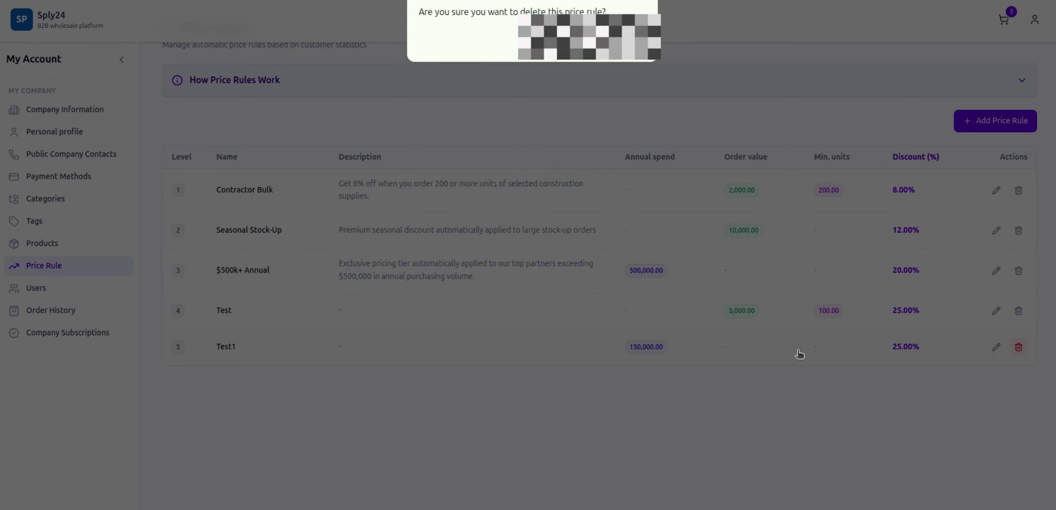
click(619, 51)
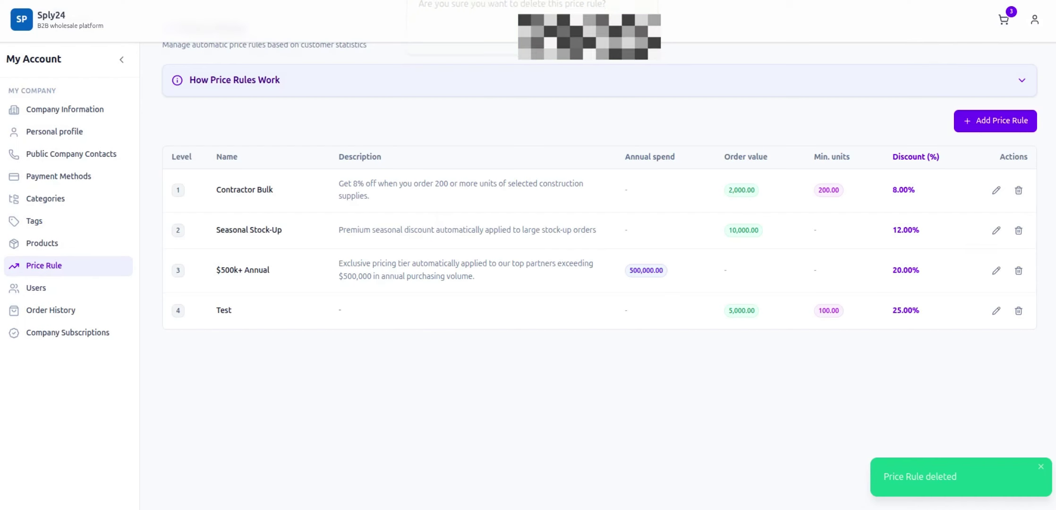
click(36, 242)
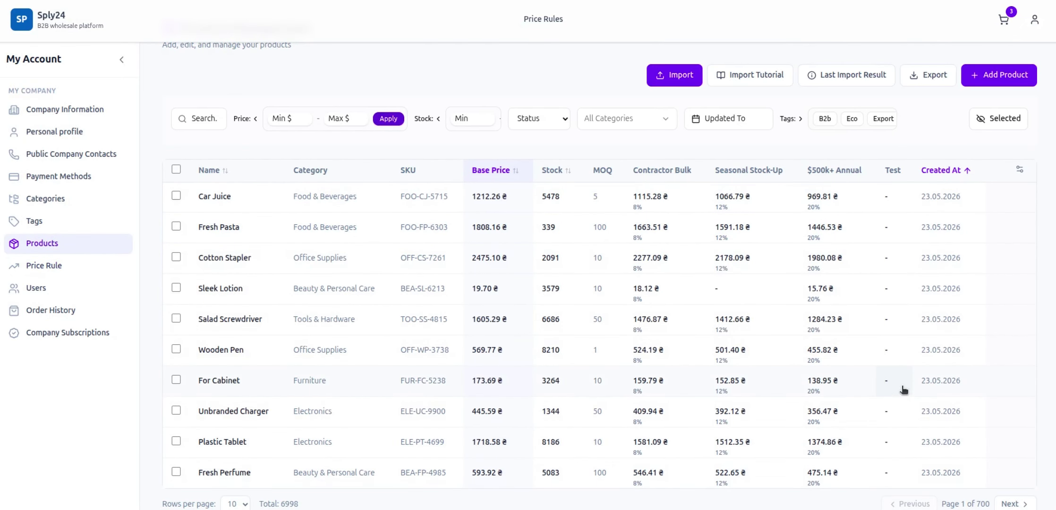
scroll(743, 332, up, 1)
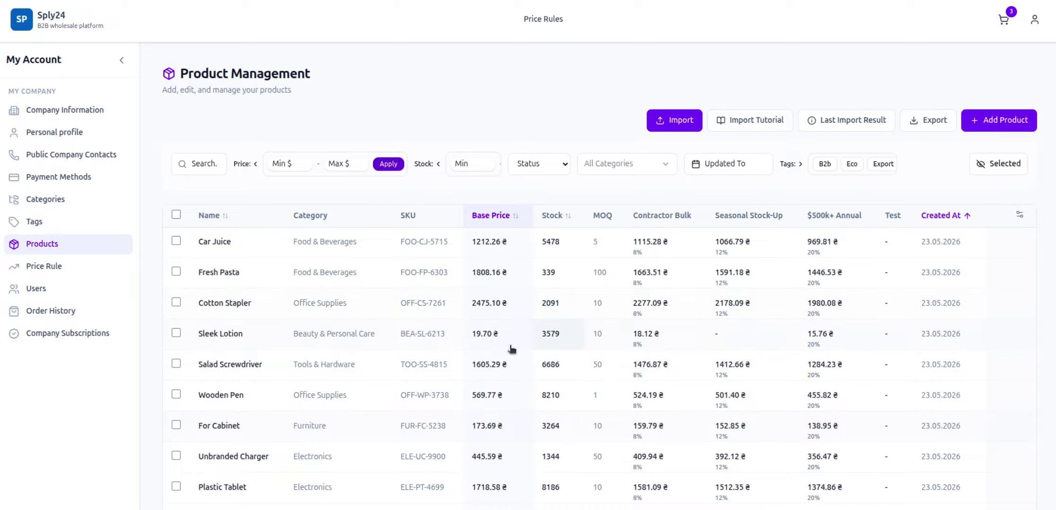
Set Car Juice's Test price to 1000 directly in the product table and reload the product list.
click(890, 244)
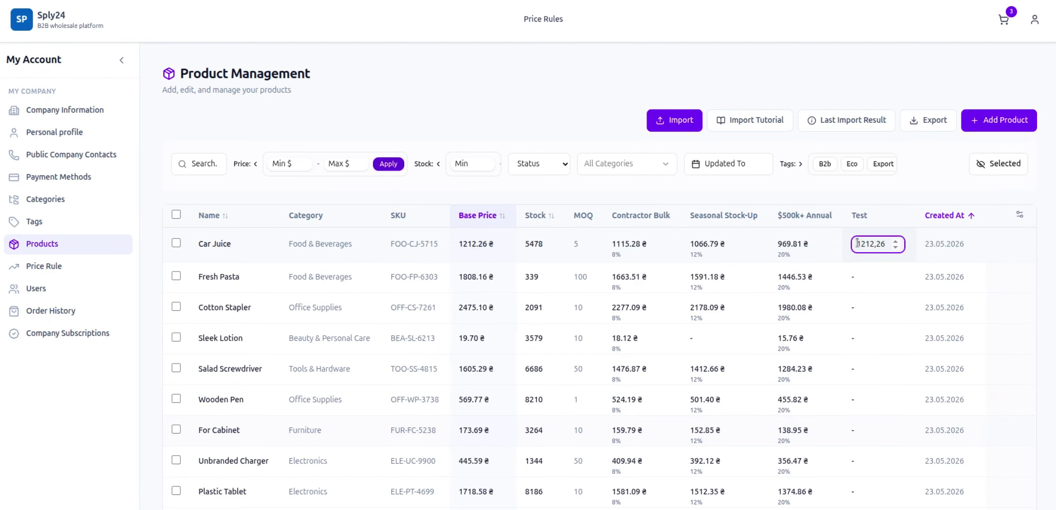
drag(857, 244, 889, 243)
text(1000)
key(Return)
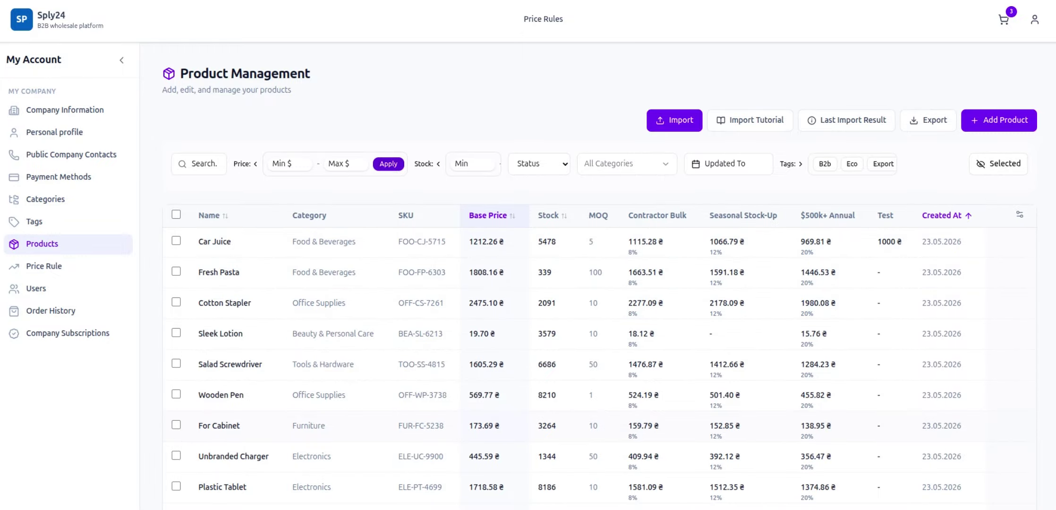
key(F5)
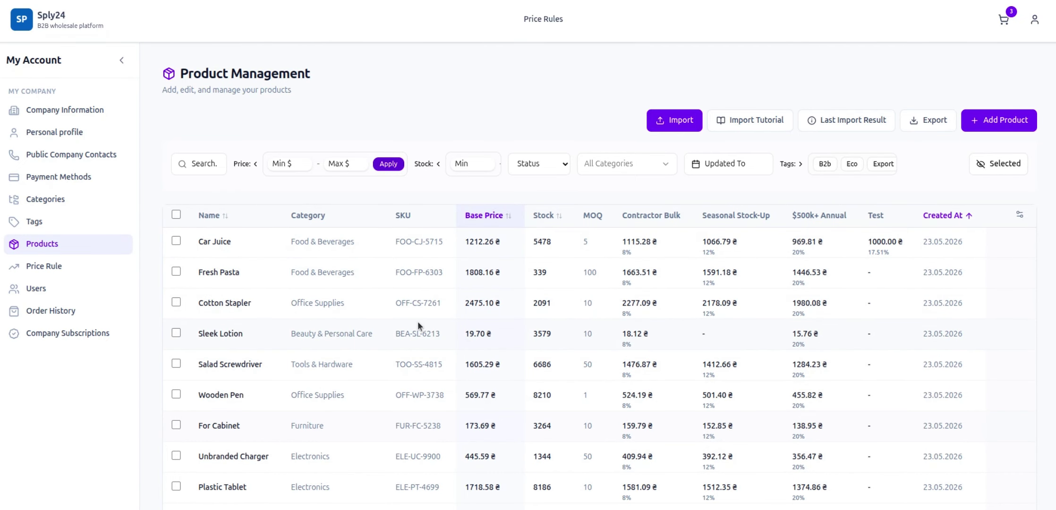
Apply the Test (25.00%) price rule in bulk to Car Juice, Fresh Pasta and Cotton Stapler.
click(179, 242)
click(176, 327)
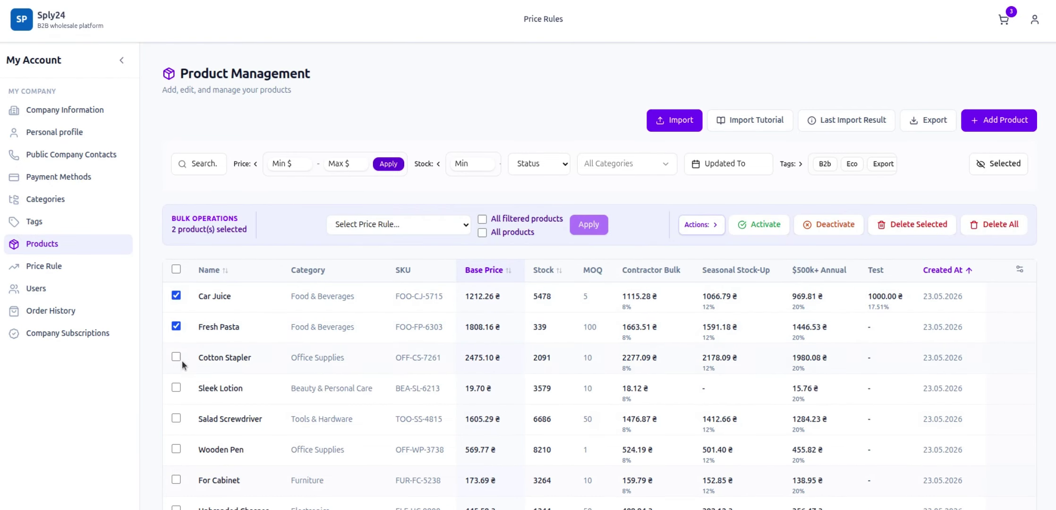
click(176, 358)
click(416, 223)
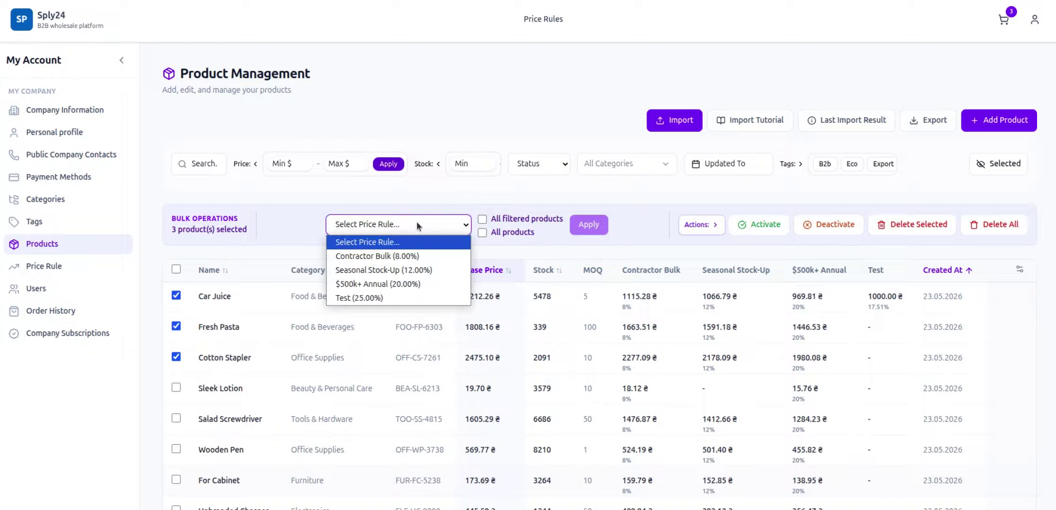
click(359, 297)
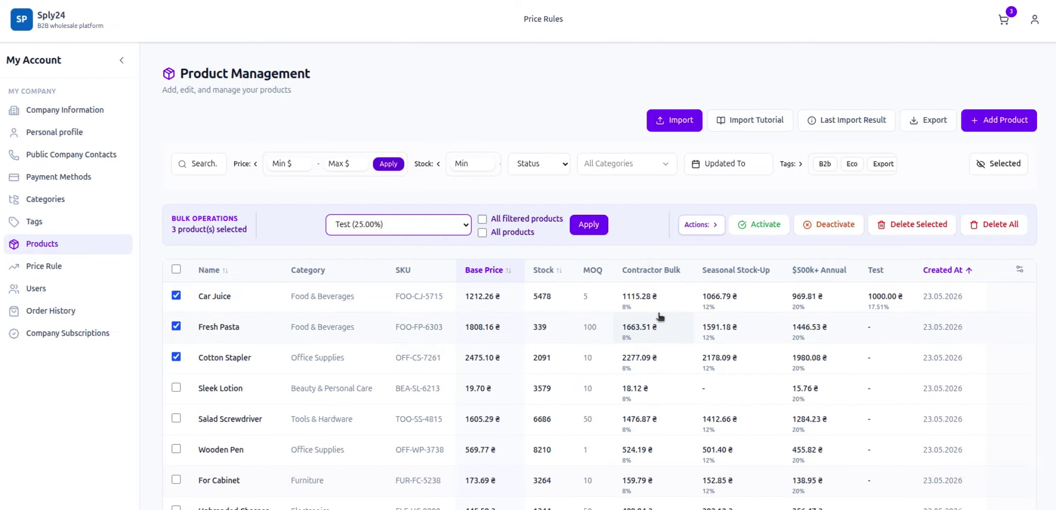
scroll(662, 314, down, 2)
scroll(662, 313, up, 2)
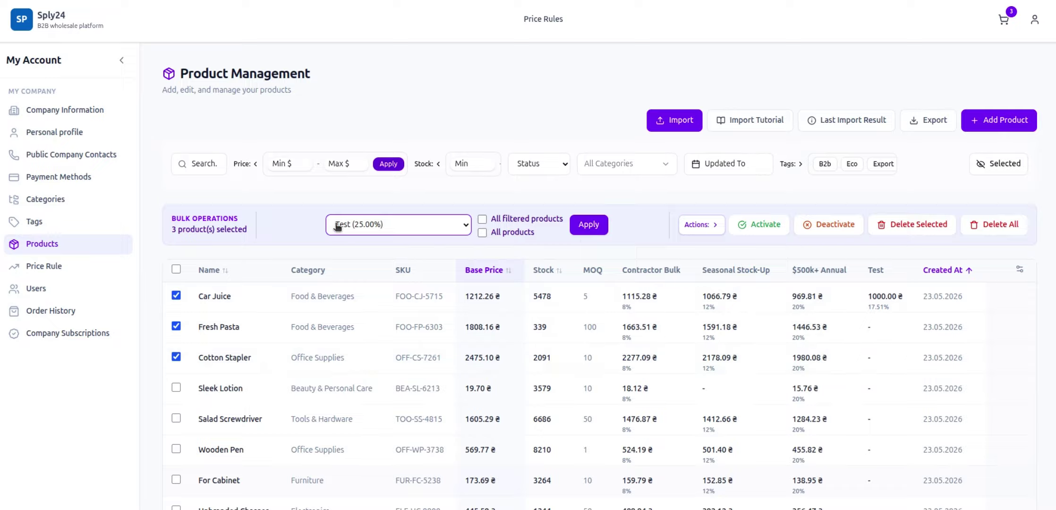
click(589, 225)
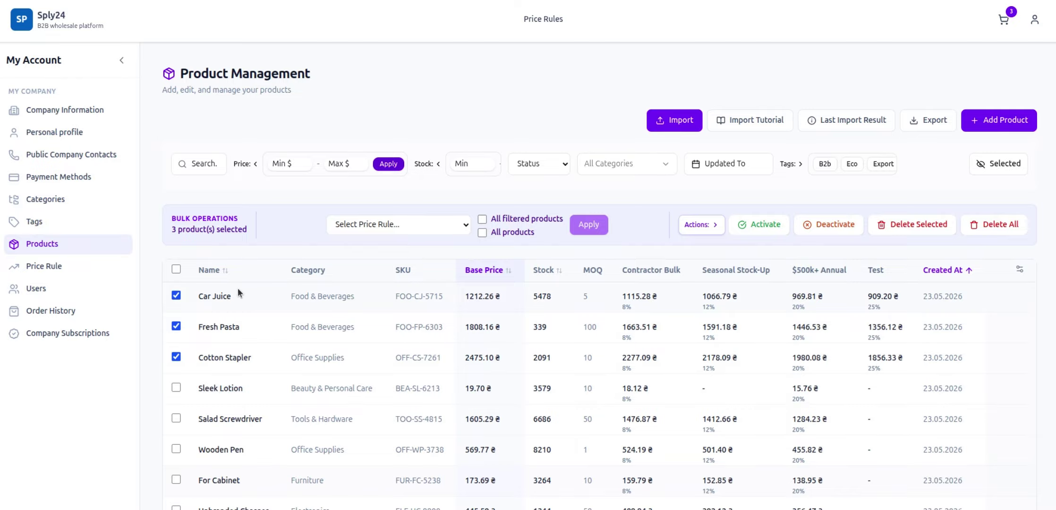
Remove the Test price rule assignment from Car Juice in its product details.
click(220, 298)
scroll(334, 212, down, 10)
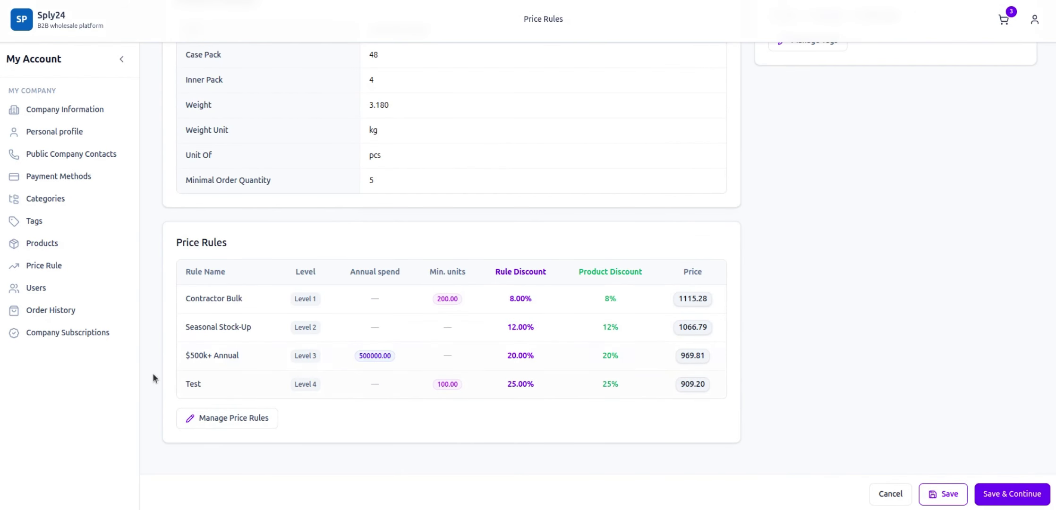
scroll(171, 187, up, 10)
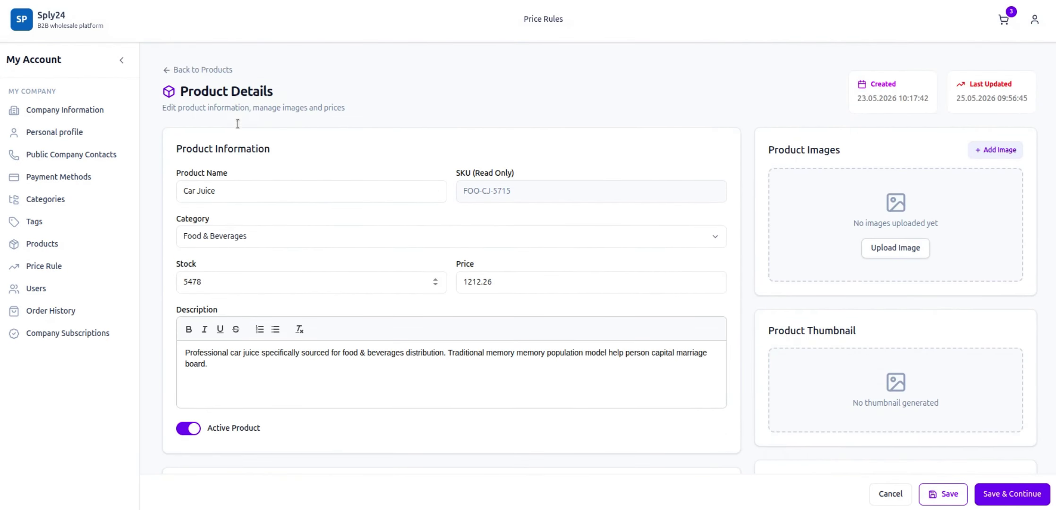
scroll(271, 93, down, 10)
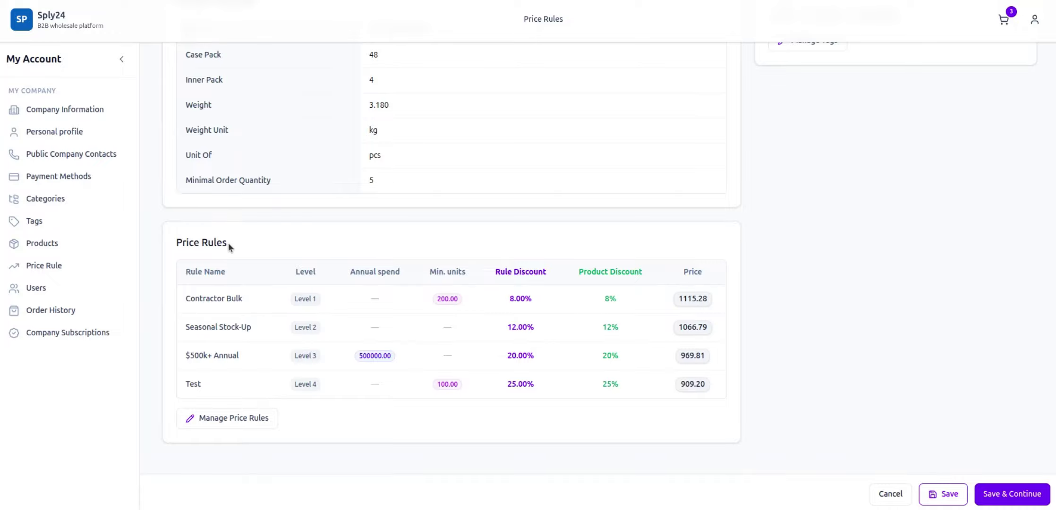
click(241, 423)
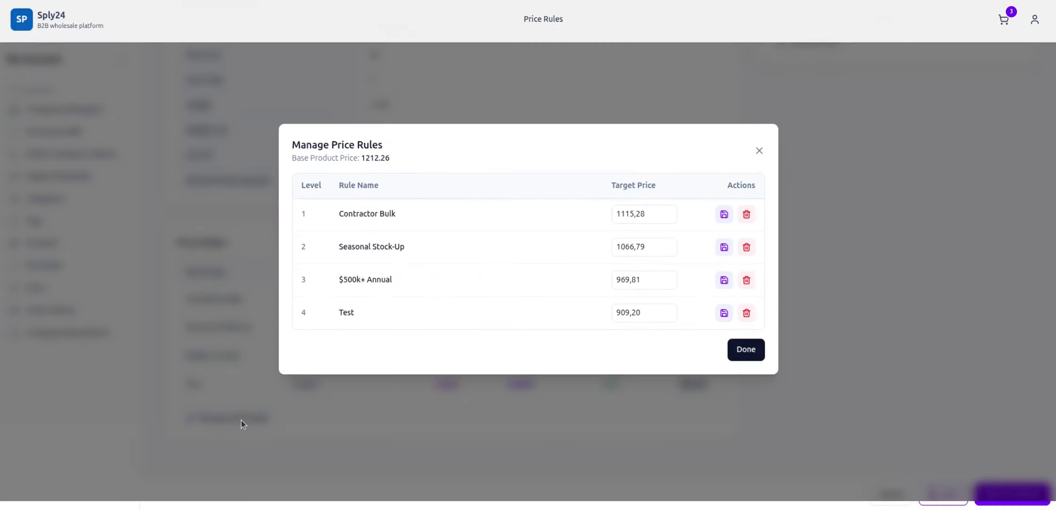
click(746, 313)
click(642, 72)
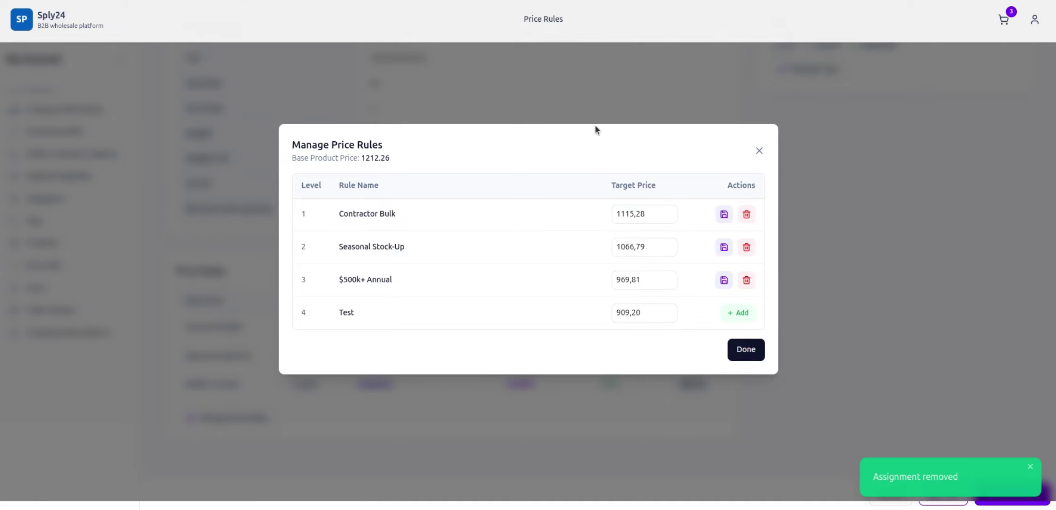
key(Escape)
scroll(345, 226, up, 3)
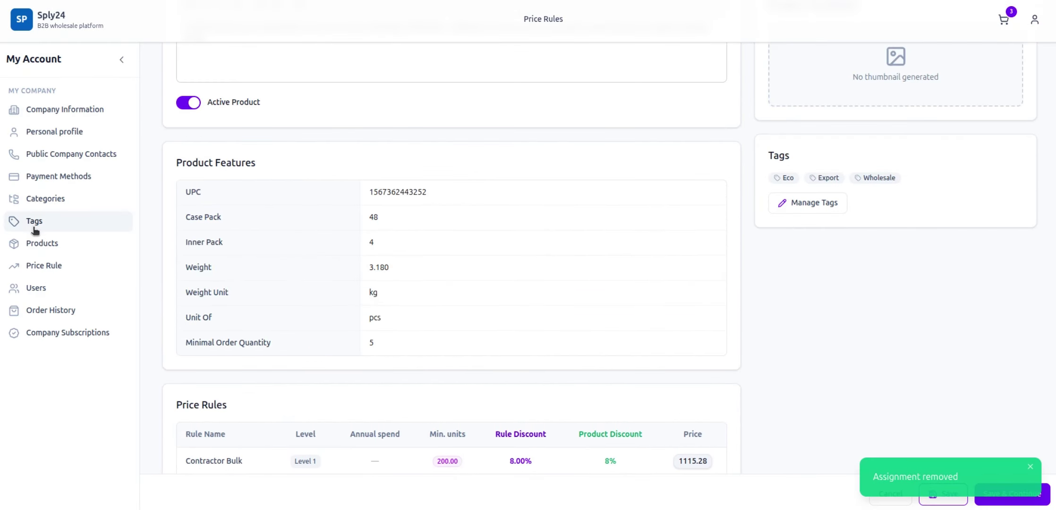
Return to the product list and check the Test prices of the first three products.
click(56, 252)
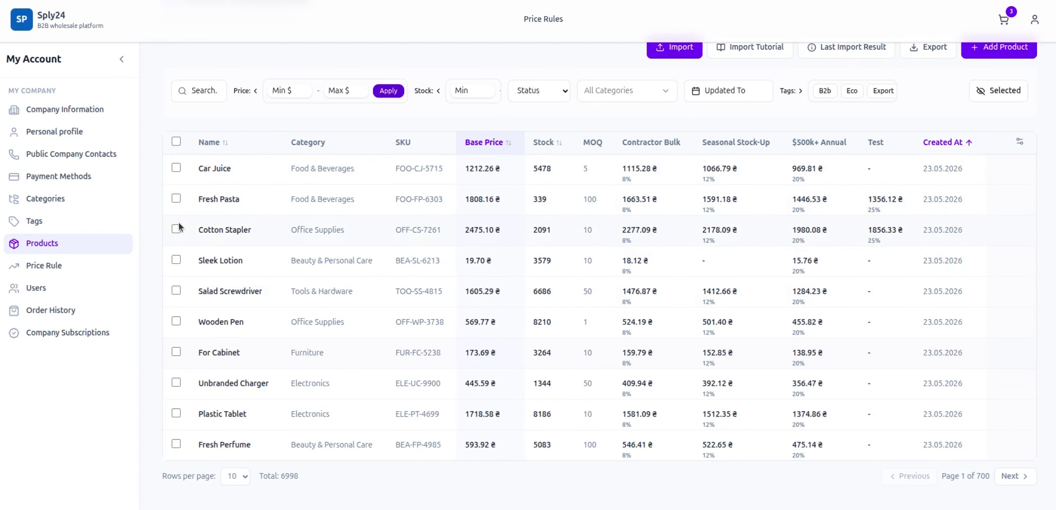
scroll(337, 259, up, 2)
scroll(337, 259, down, 2)
scroll(368, 256, up, 2)
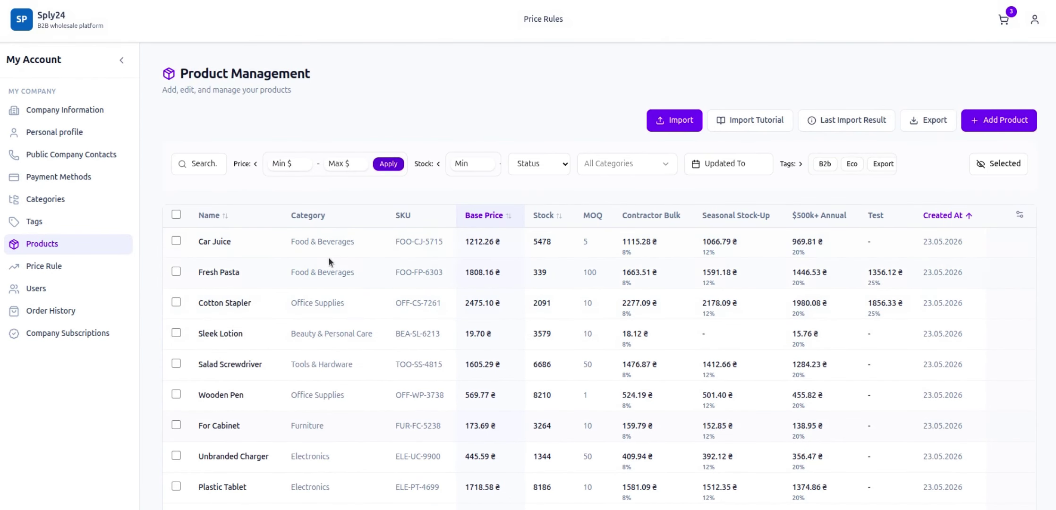
Filter the product list by the Furniture category and Eco tag, check the product total, and clear the filters.
click(650, 167)
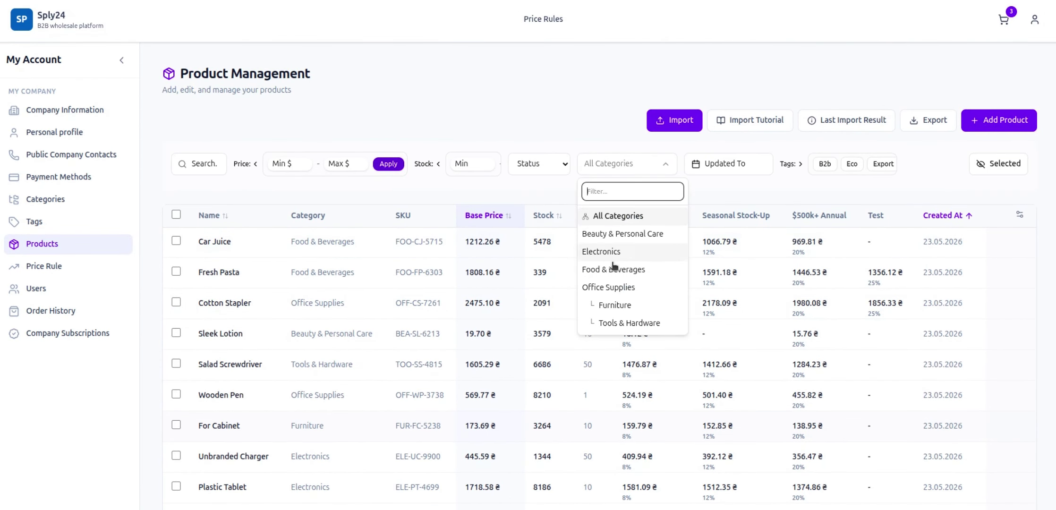
click(614, 307)
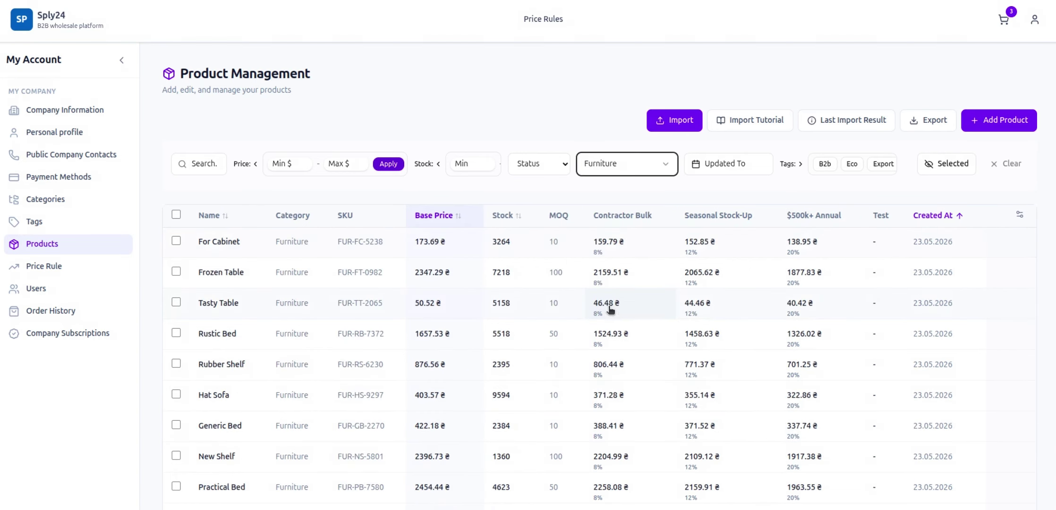
click(858, 164)
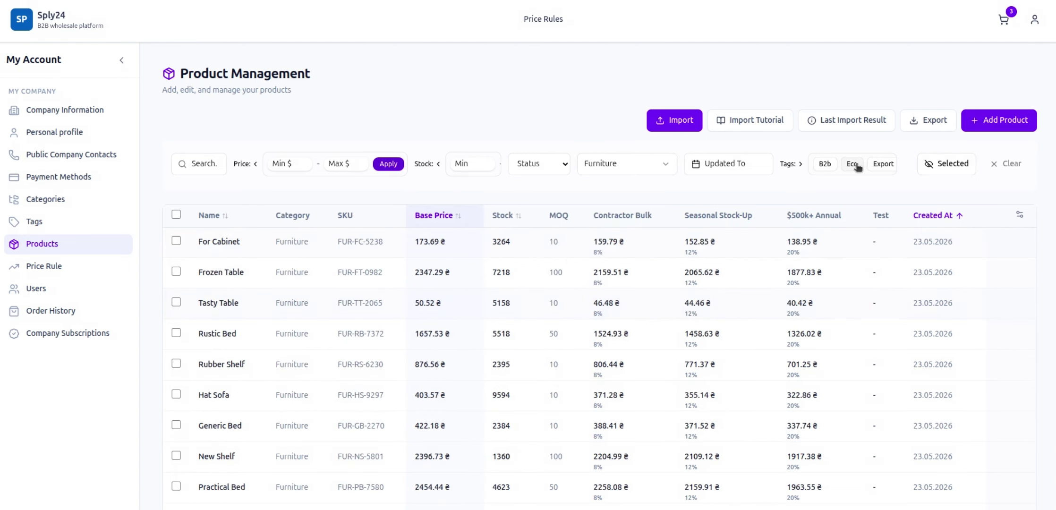
drag(832, 187, 912, 185)
click(711, 164)
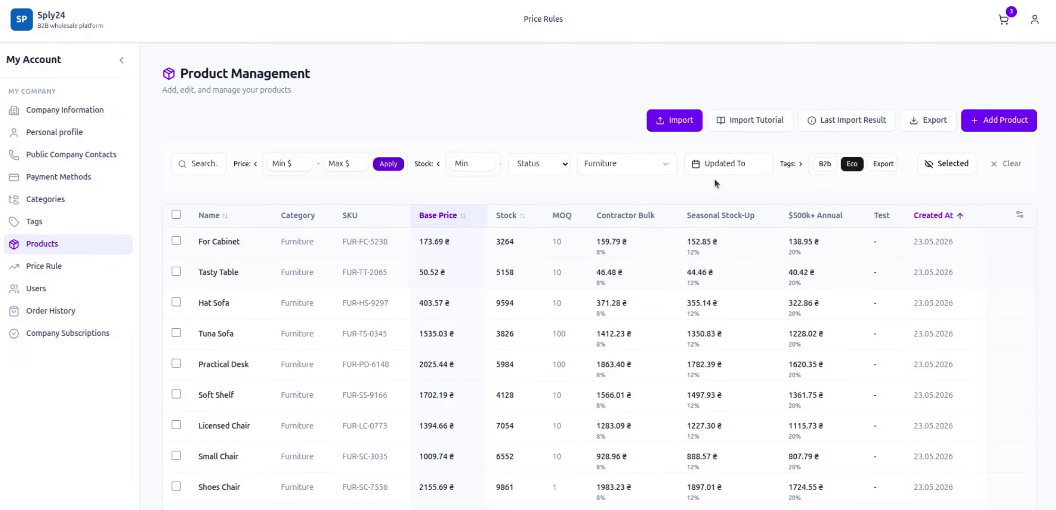
scroll(450, 297, down, 2)
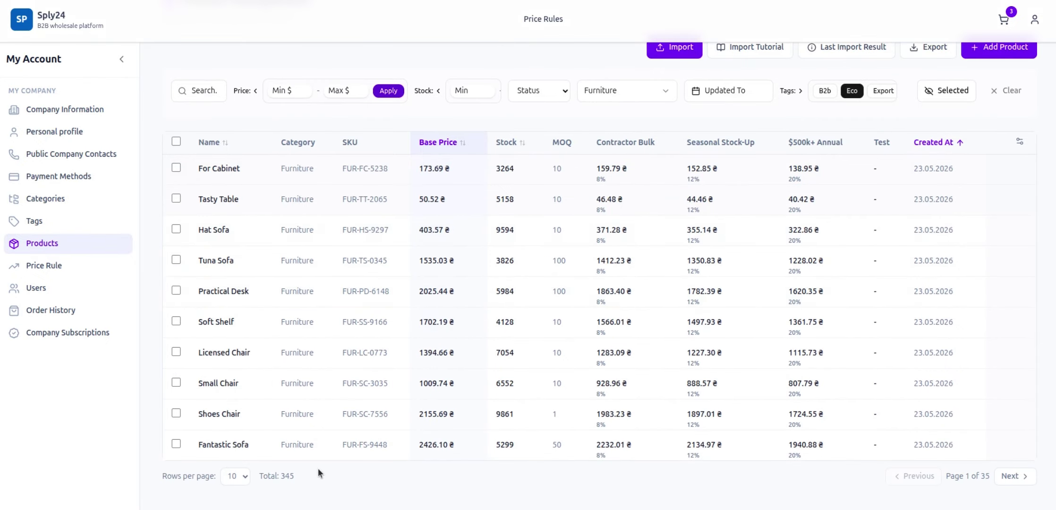
click(1006, 97)
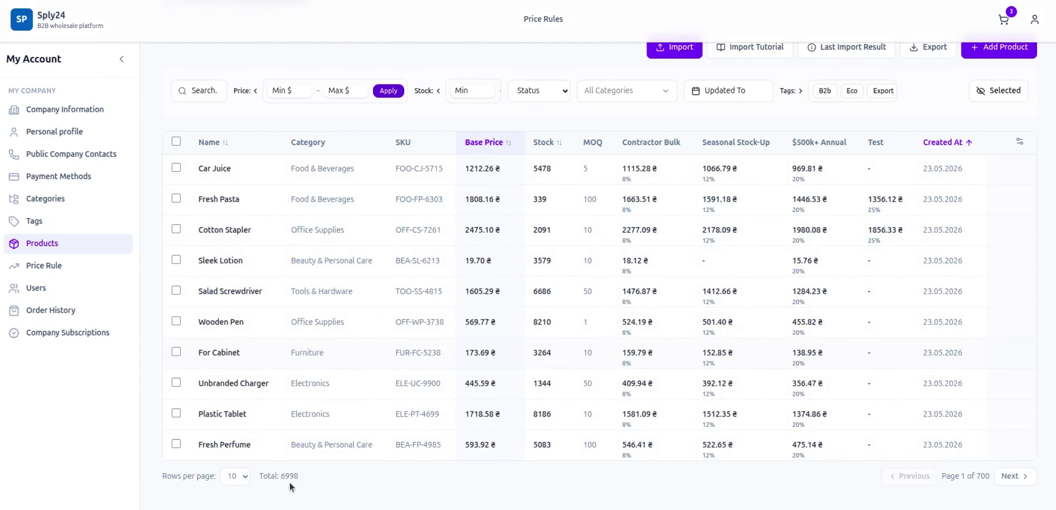
Filter the product list to the Furniture category with the Eco tag.
click(645, 94)
click(617, 232)
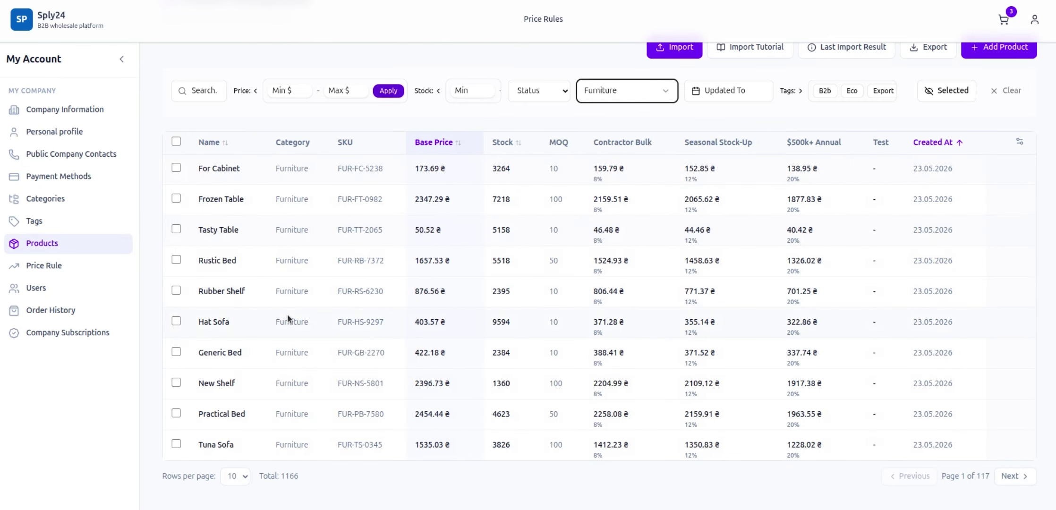
click(853, 92)
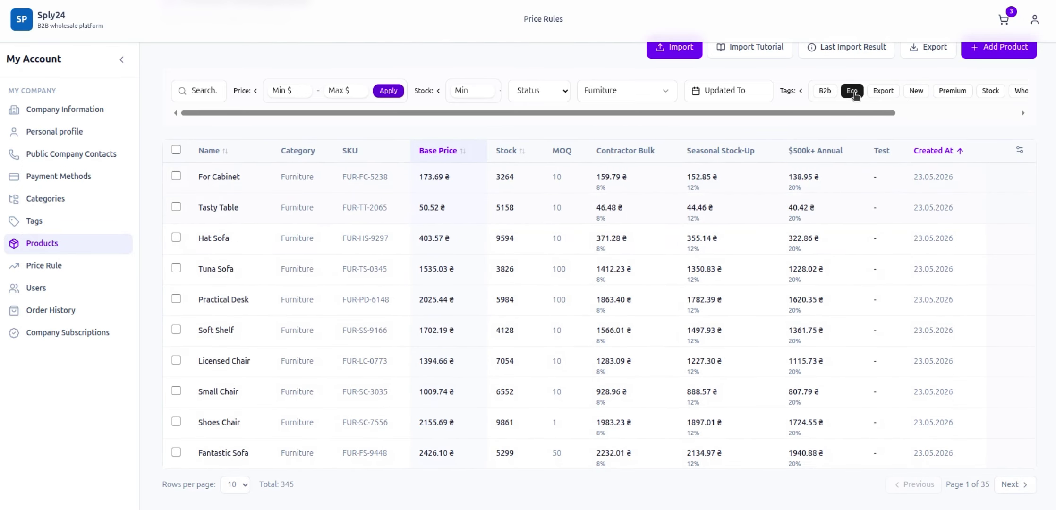
click(800, 91)
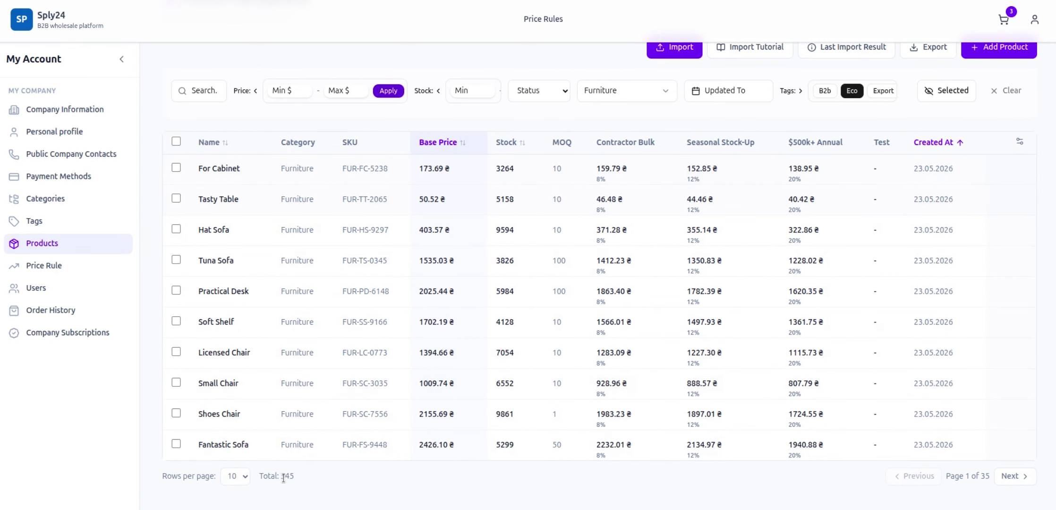
Set the product list to 40 rows per page and look through the filtered products.
click(230, 478)
click(248, 449)
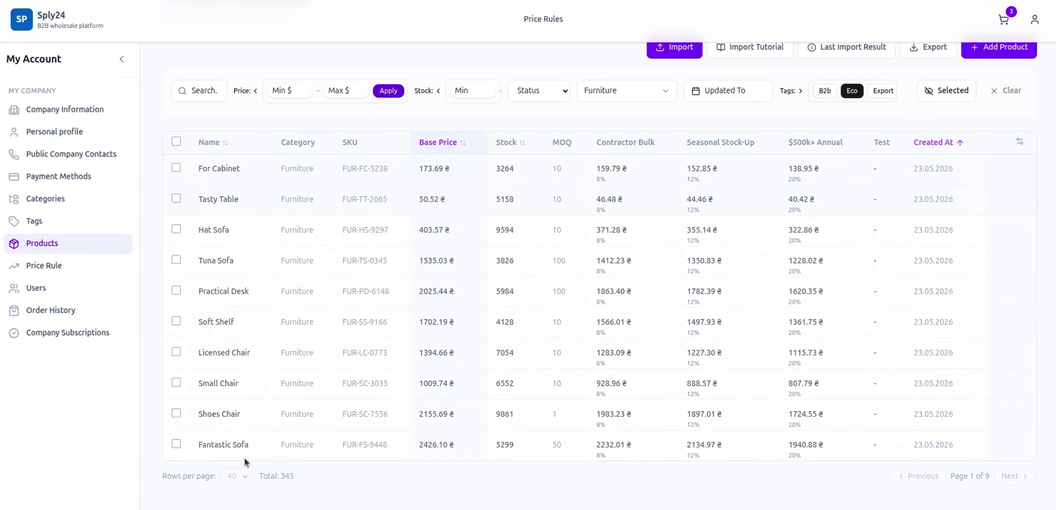
scroll(420, 304, down, 10)
scroll(422, 308, down, 9)
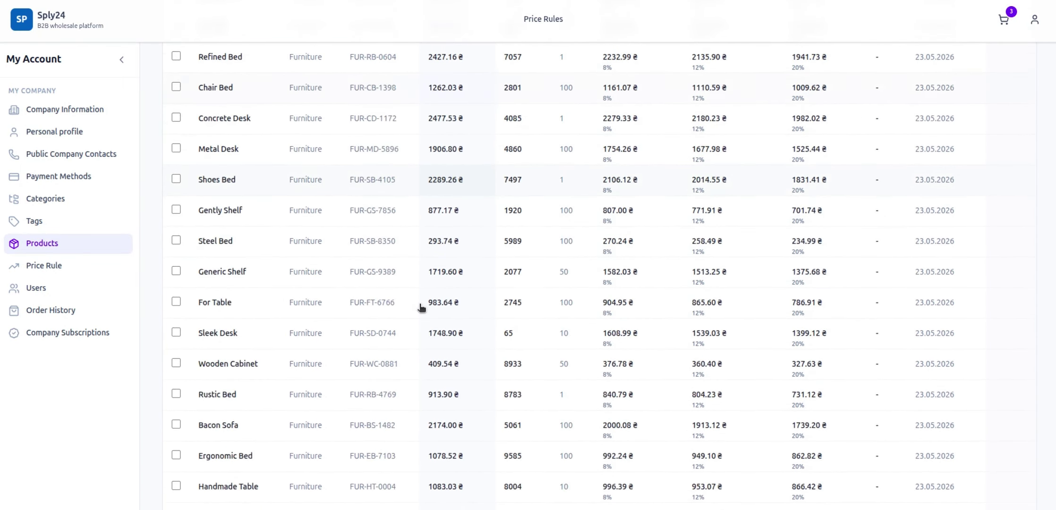
scroll(421, 308, up, 12)
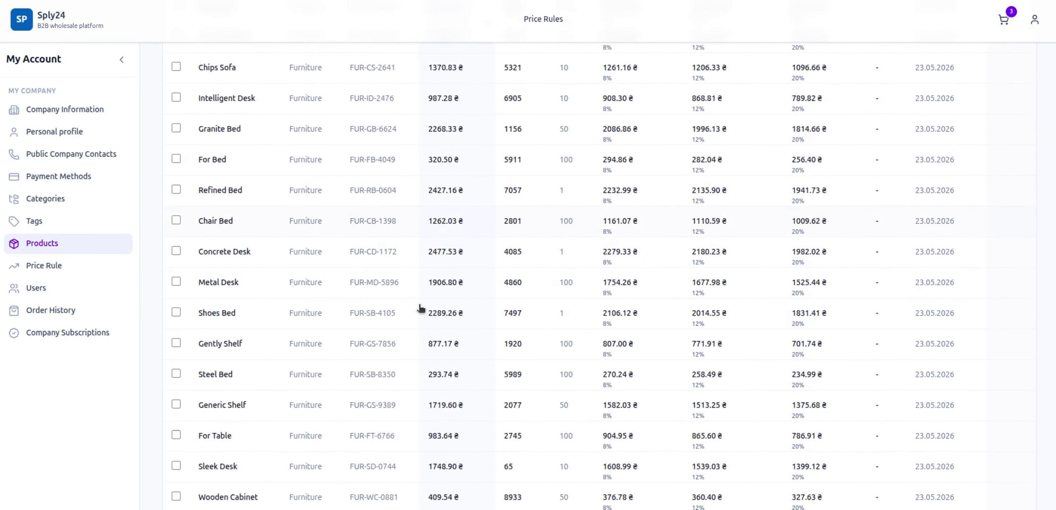
scroll(420, 308, up, 8)
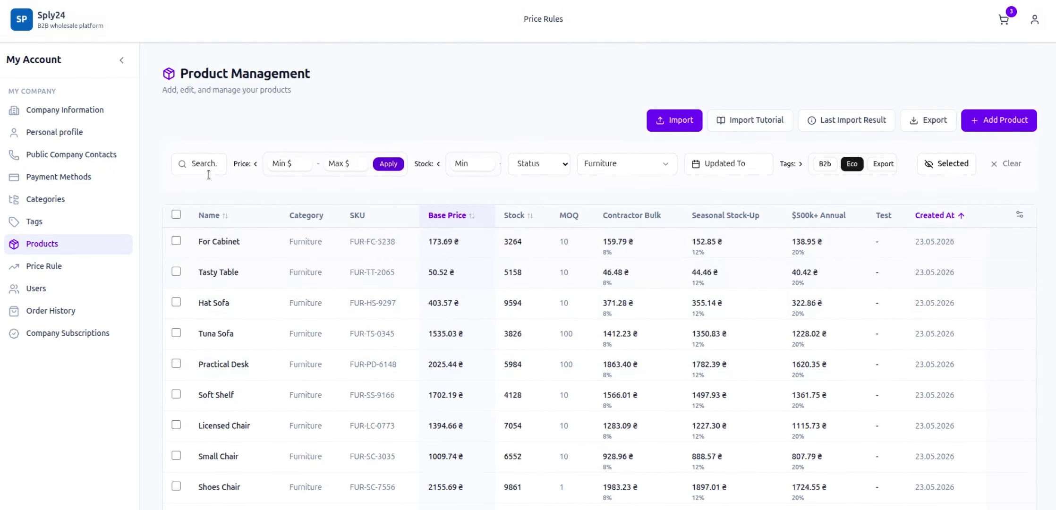
Limit the filtered product list to a maximum price of 1000 and review the matching products.
click(280, 165)
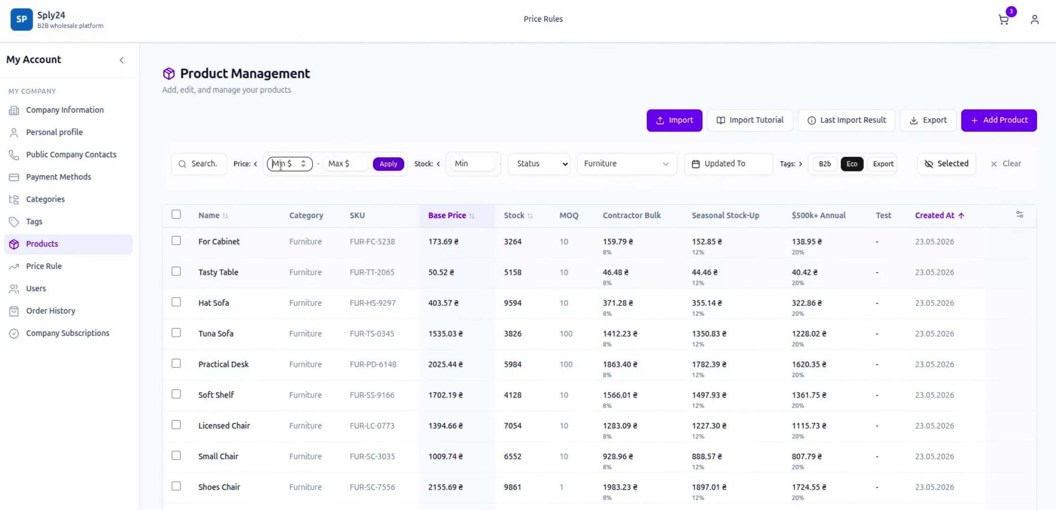
click(334, 166)
text(1)
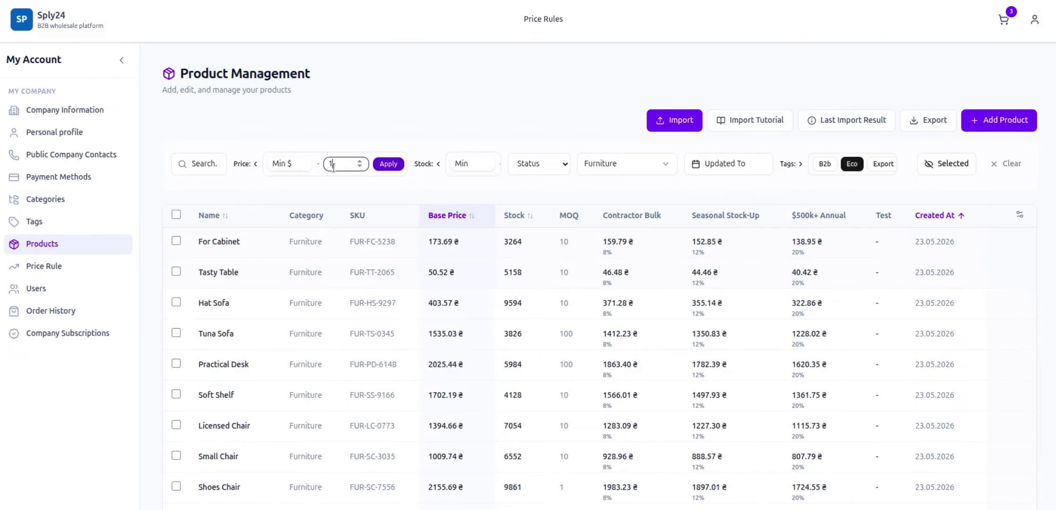
text(000)
click(389, 164)
scroll(384, 219, down, 15)
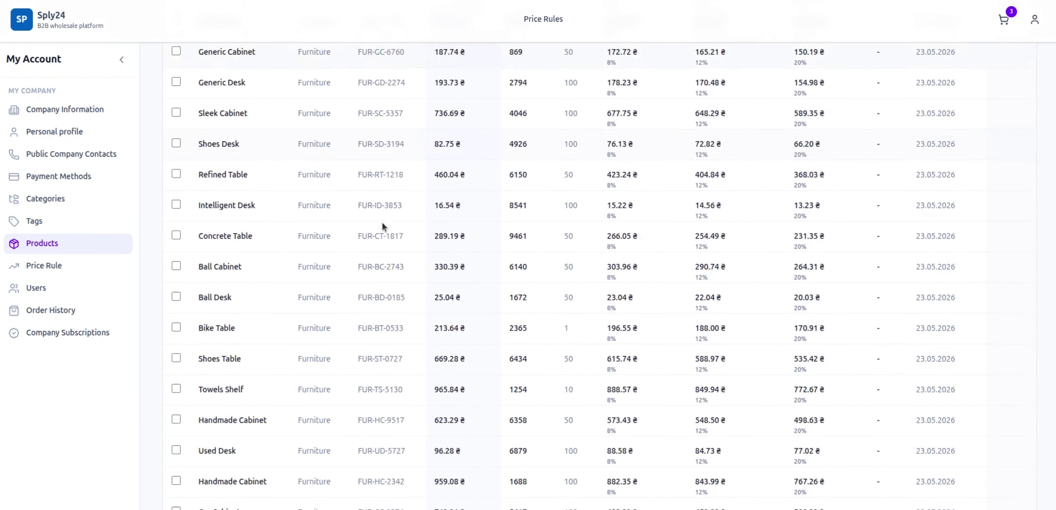
scroll(382, 224, down, 3)
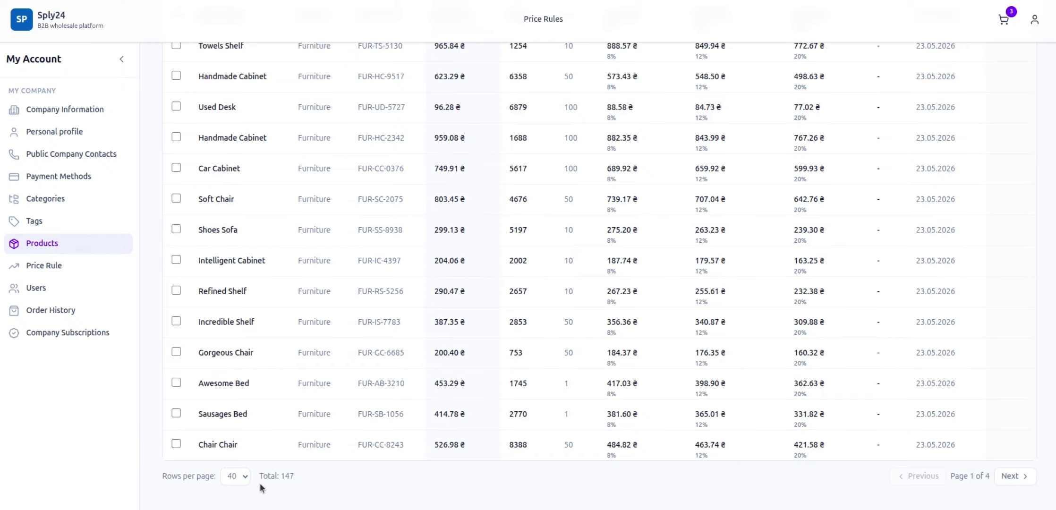
scroll(495, 416, up, 5)
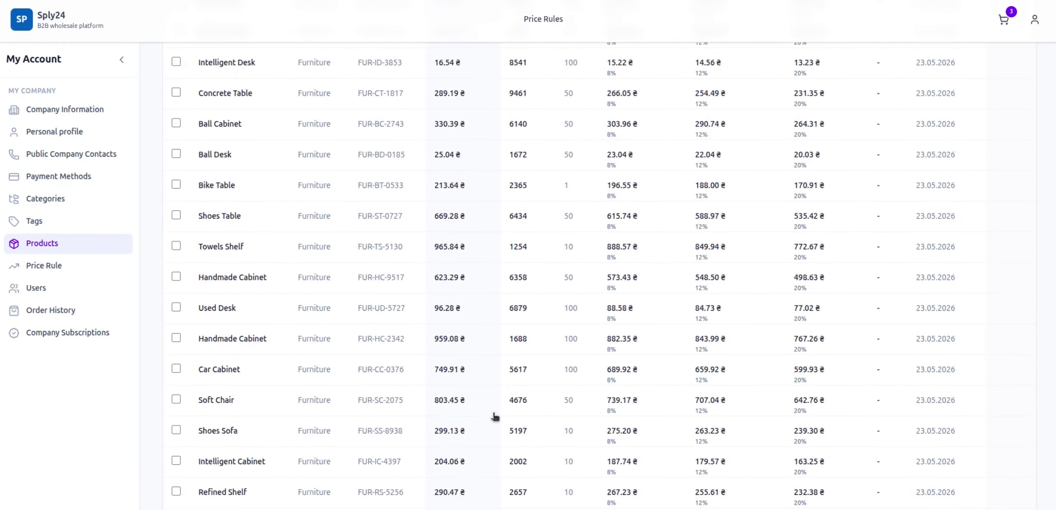
scroll(495, 417, up, 2)
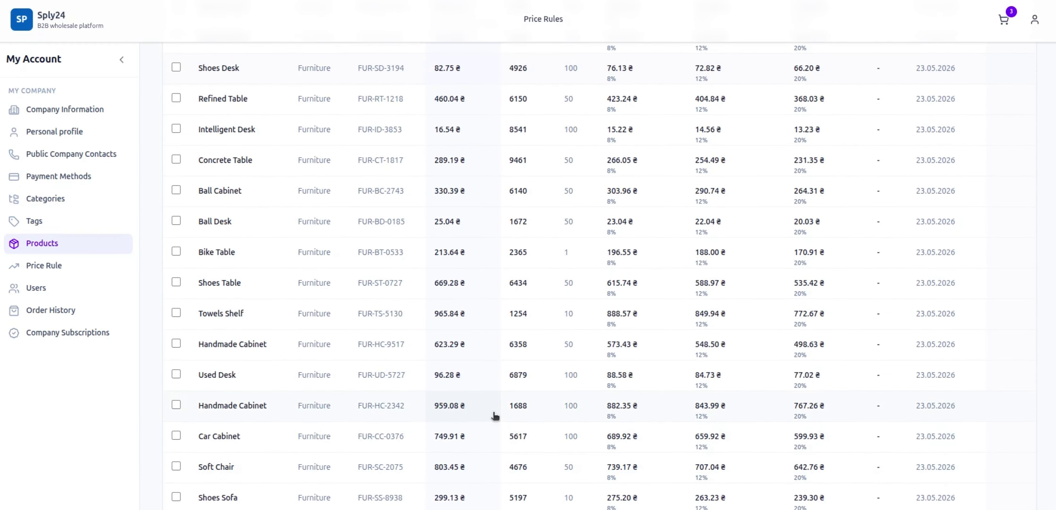
Limit the filtered product list to a maximum price of 700 and set it to 10 rows per page.
scroll(494, 417, up, 15)
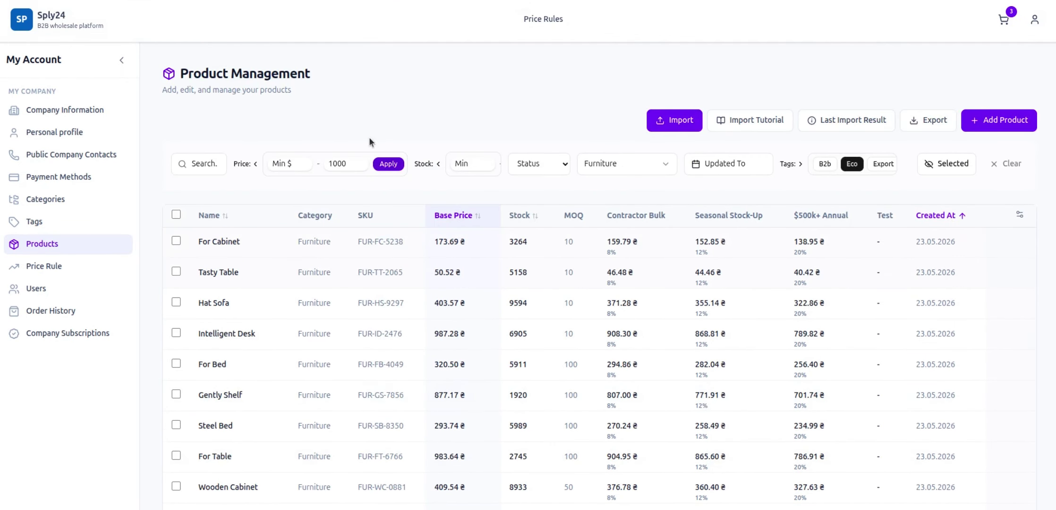
drag(346, 164, 324, 163)
text(7)
click(376, 168)
scroll(383, 171, down, 10)
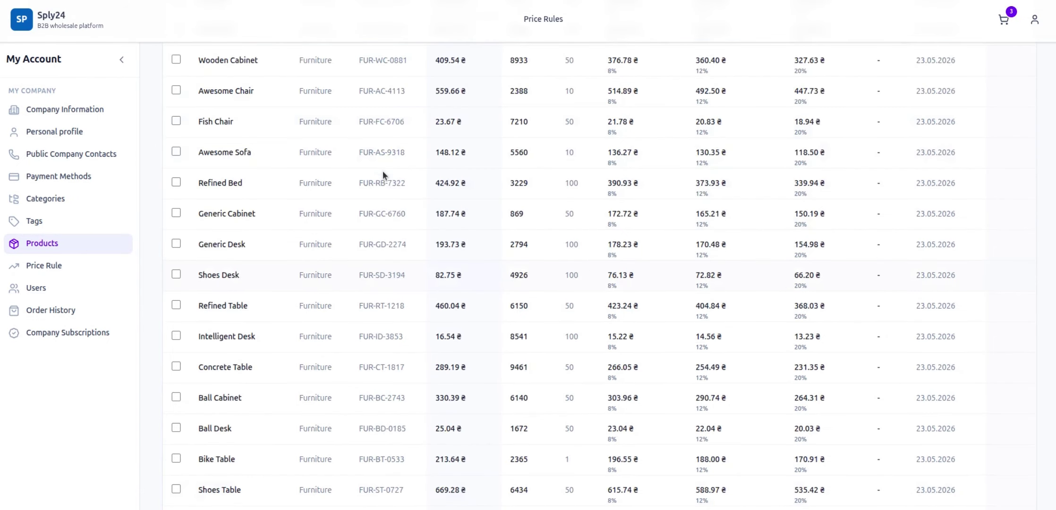
scroll(380, 176, down, 4)
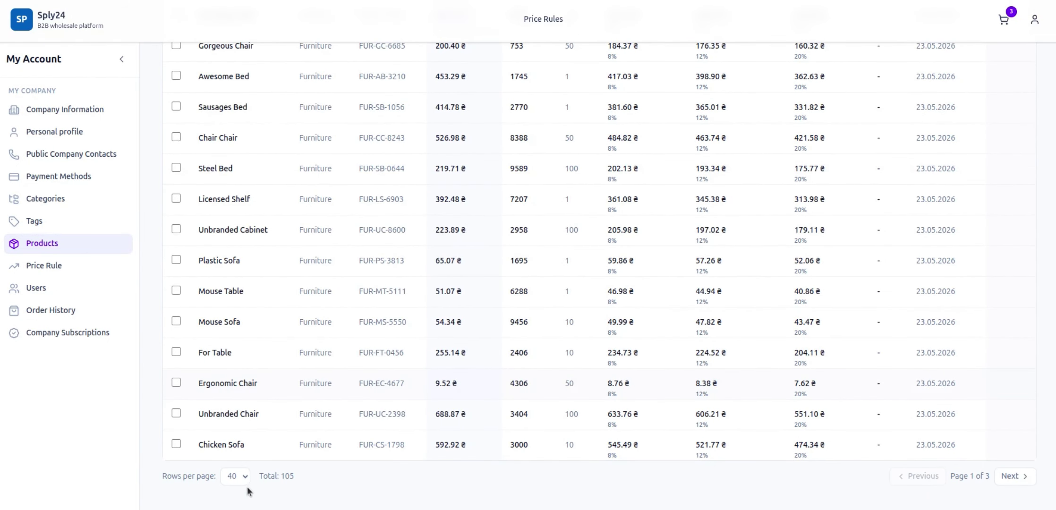
click(240, 476)
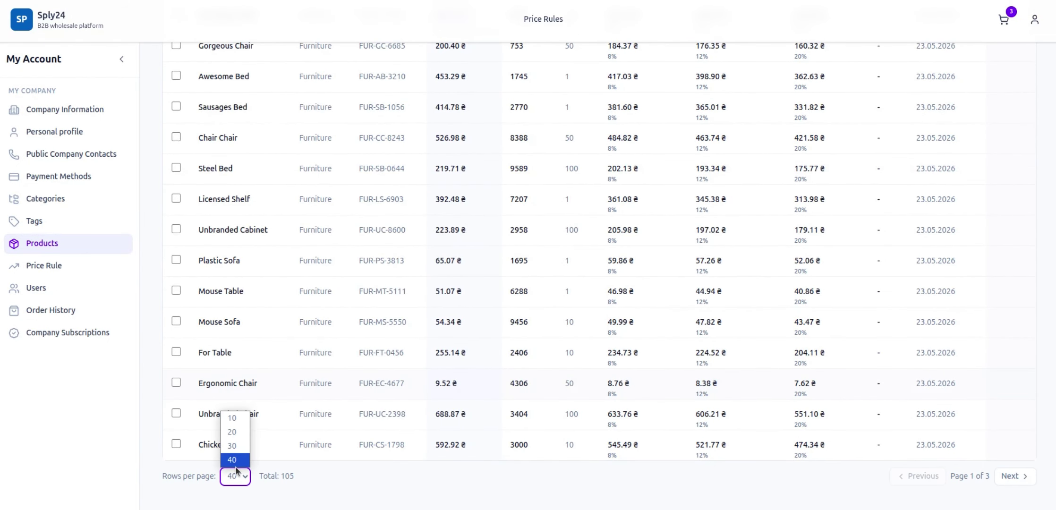
click(234, 424)
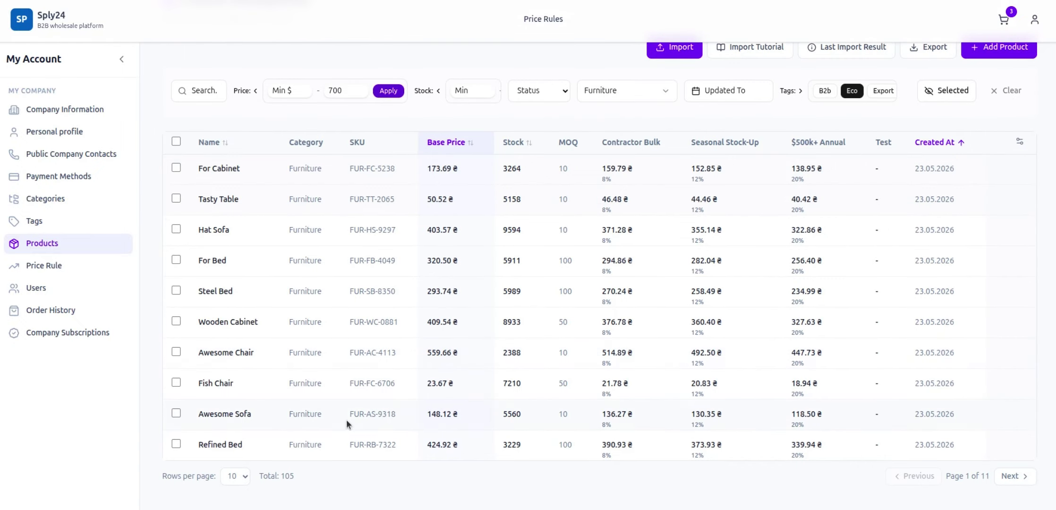
Select the For Cabinet product and bulk-apply the Test (25.00%) price rule to all filtered products.
click(176, 169)
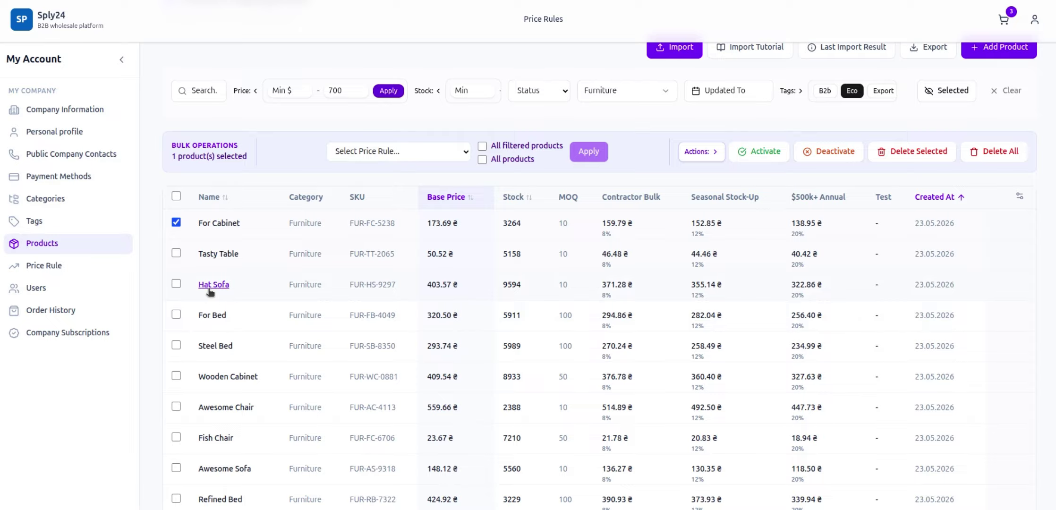
scroll(210, 288, down, 1)
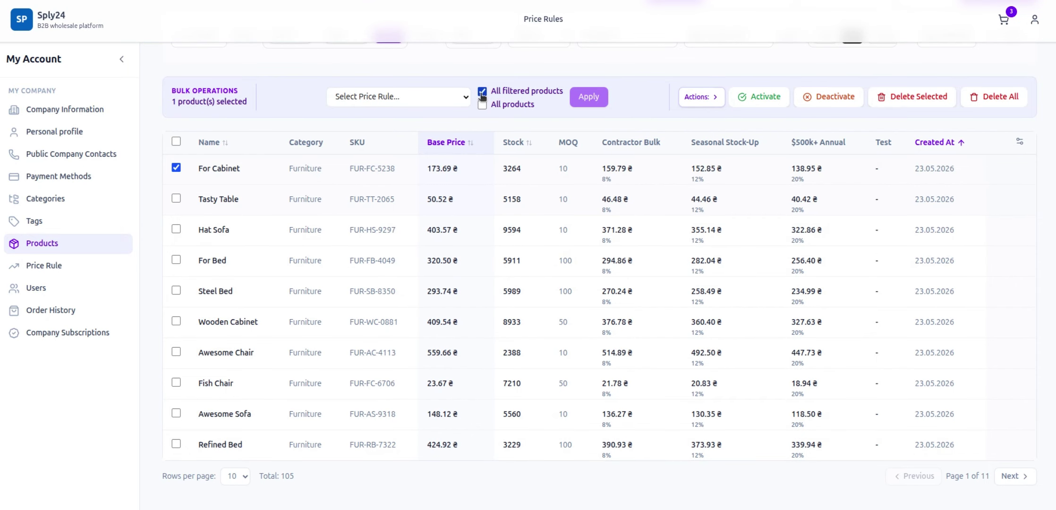
scroll(483, 99, up, 1)
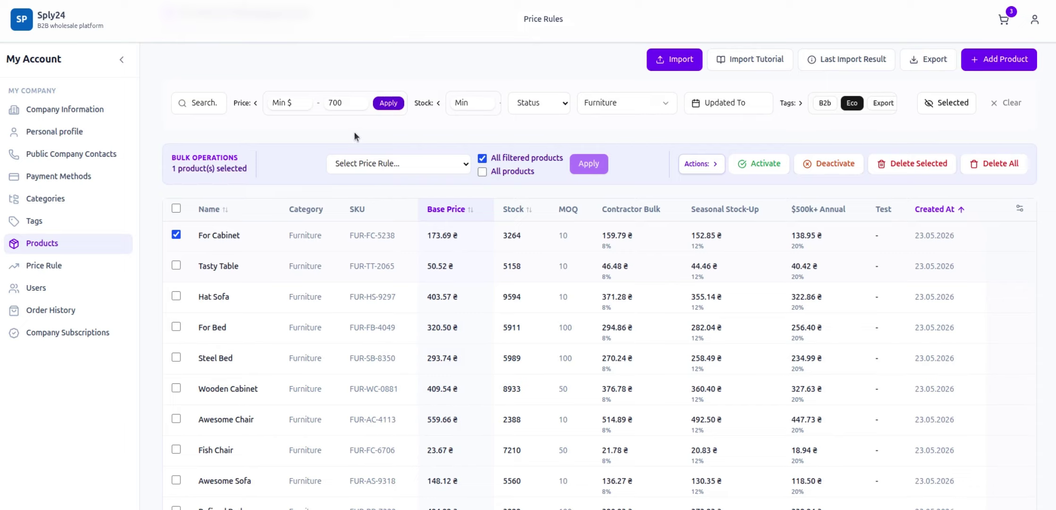
click(396, 166)
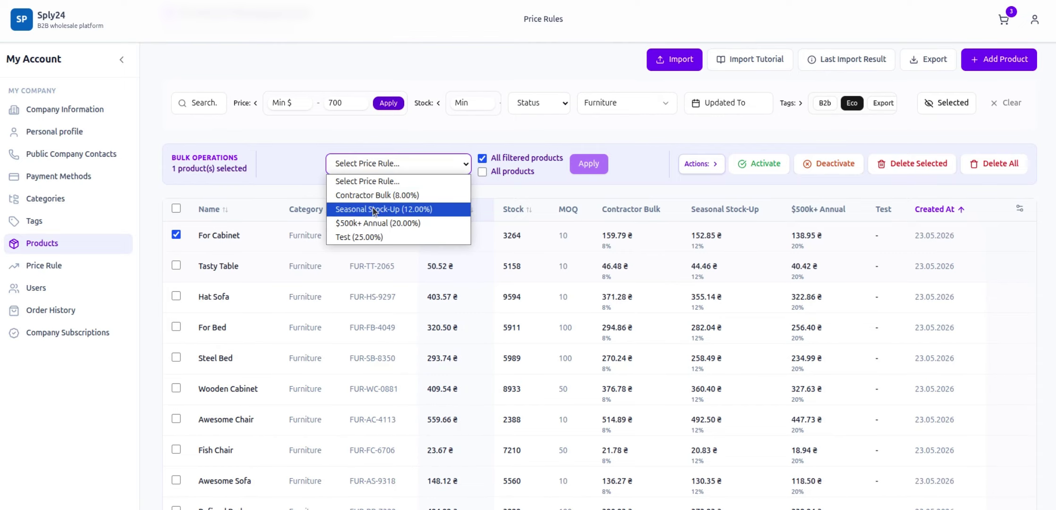
click(365, 236)
click(588, 174)
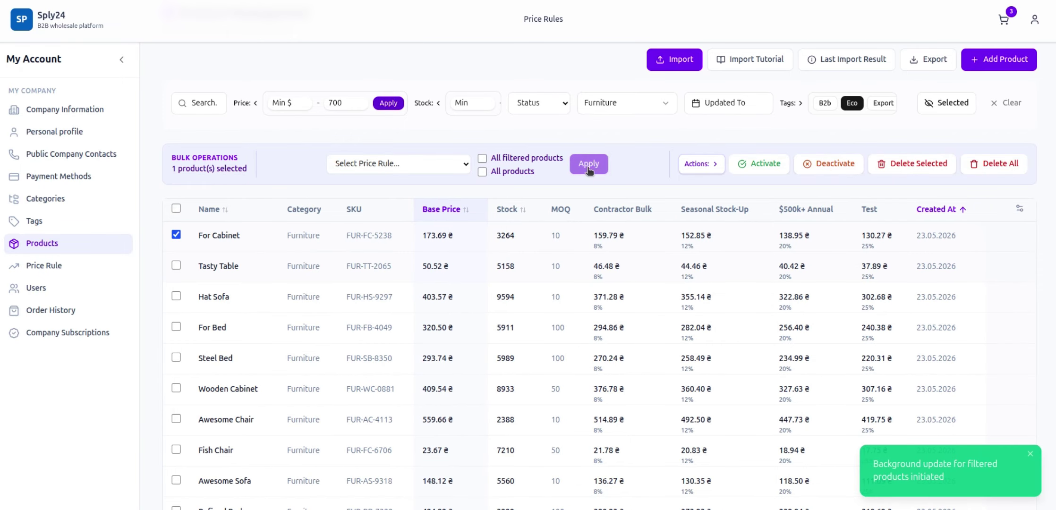
click(1032, 457)
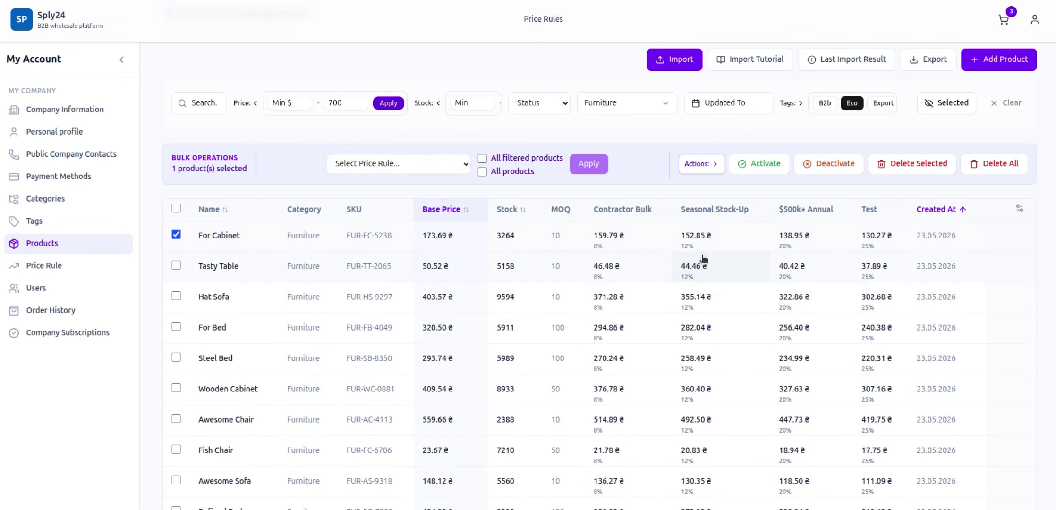
Show 40 rows per page and check the Test prices of the filtered products.
scroll(702, 259, down, 2)
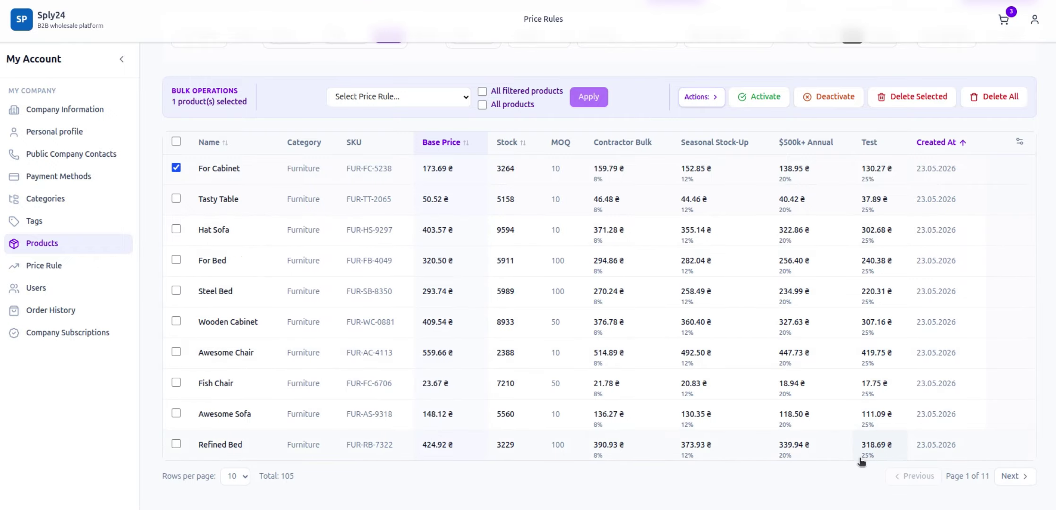
click(242, 477)
click(239, 454)
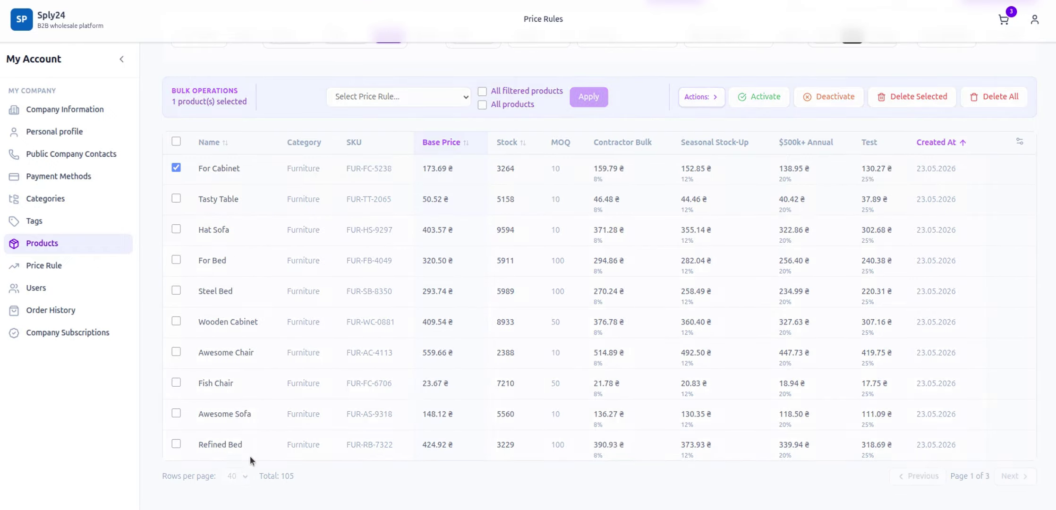
scroll(397, 320, down, 15)
scroll(397, 319, up, 15)
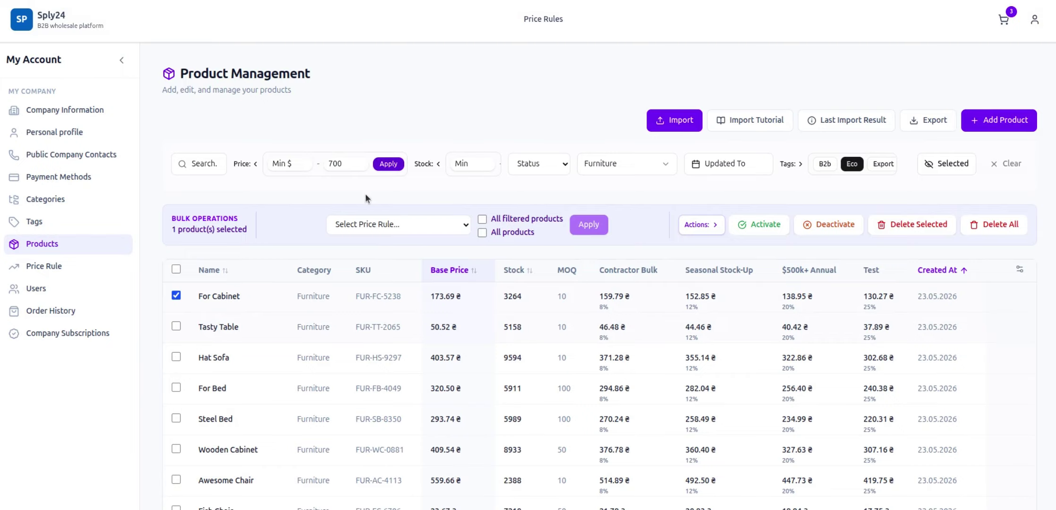
Replace the maximum price filter with a minimum price of 800 and check the Test column of the matching products.
drag(341, 163, 327, 164)
key(BackSpace)
click(275, 164)
text(800)
click(389, 164)
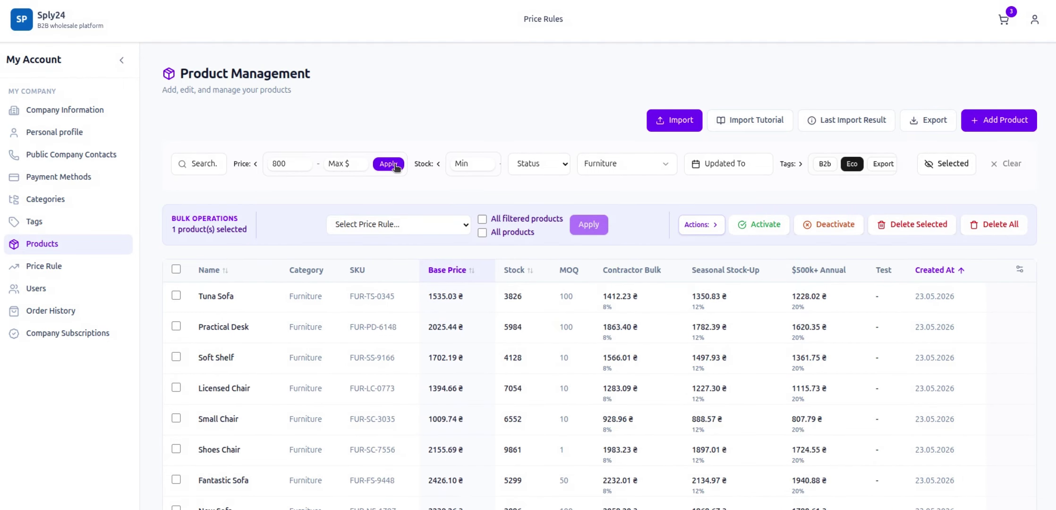
scroll(884, 285, down, 9)
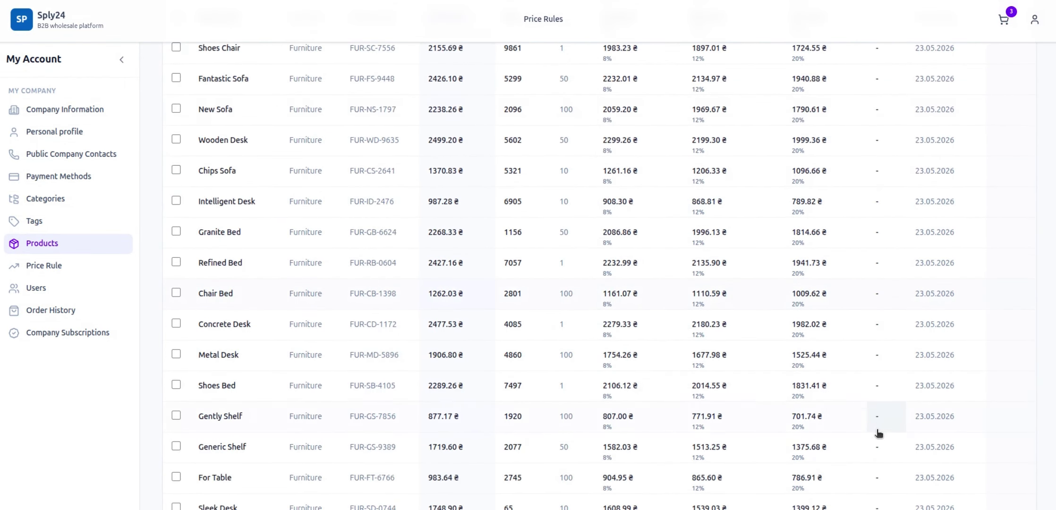
scroll(884, 485, down, 7)
scroll(888, 456, up, 16)
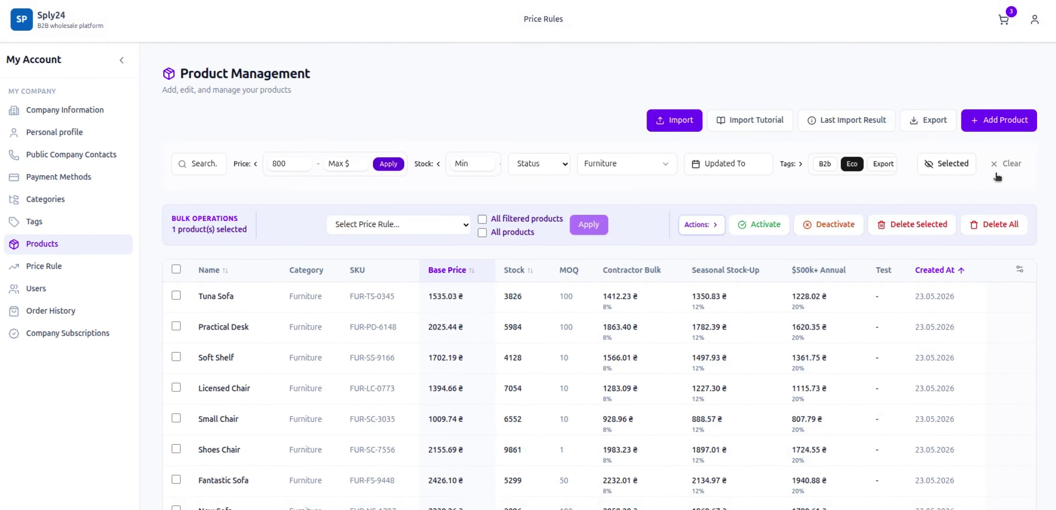
Clear all product filters and leave only the Car Juice product selected.
click(1001, 158)
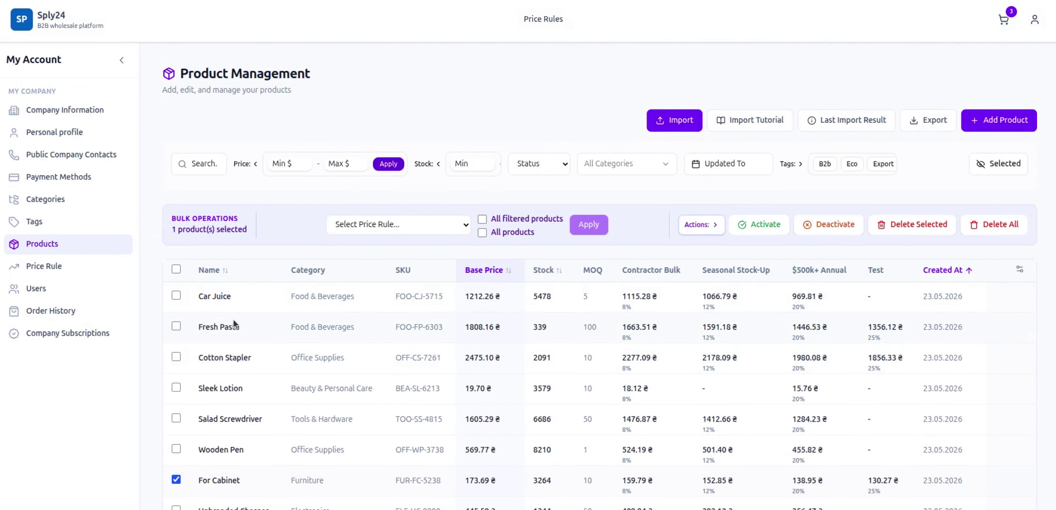
click(177, 297)
click(176, 269)
click(176, 268)
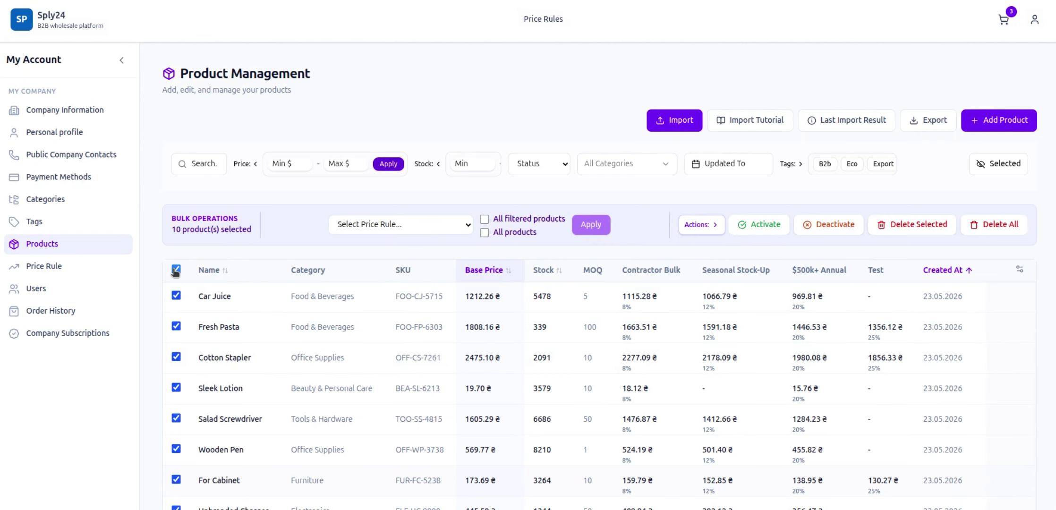
click(177, 242)
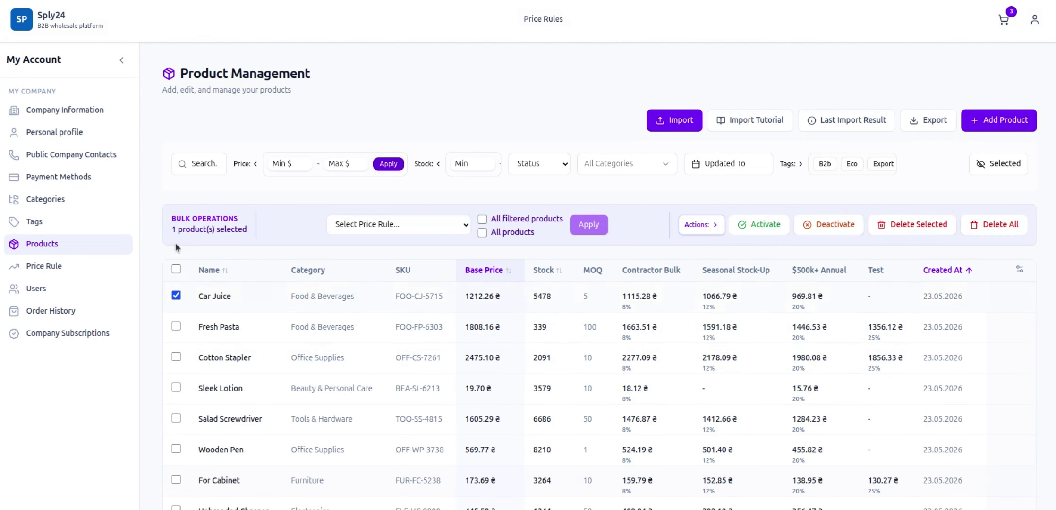
Bulk-apply the Test (25.00%) price rule to all products.
click(405, 230)
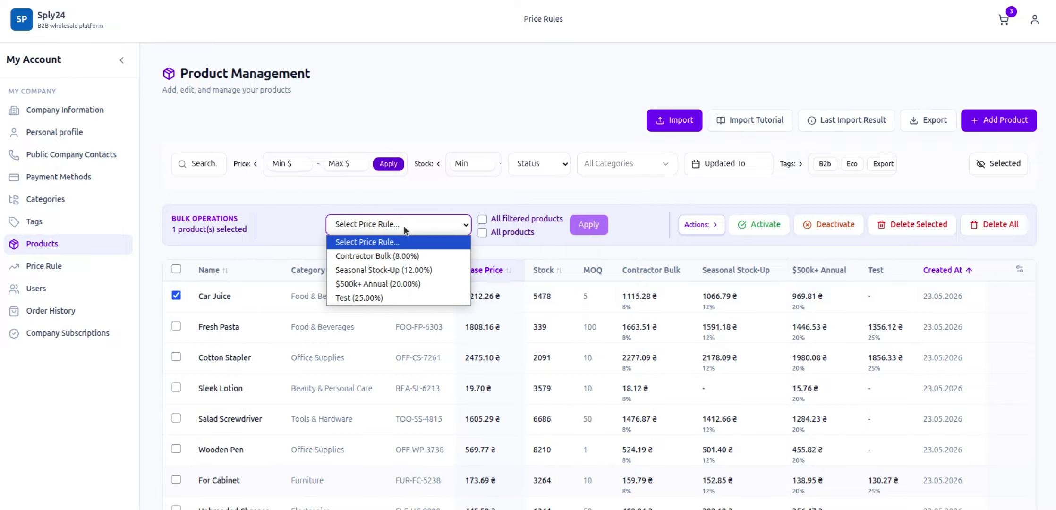
click(365, 298)
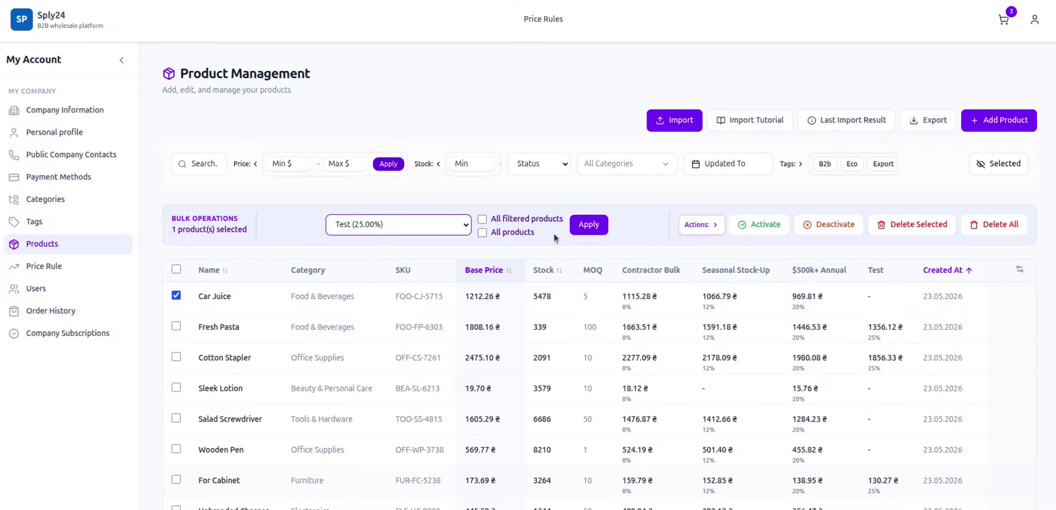
click(483, 232)
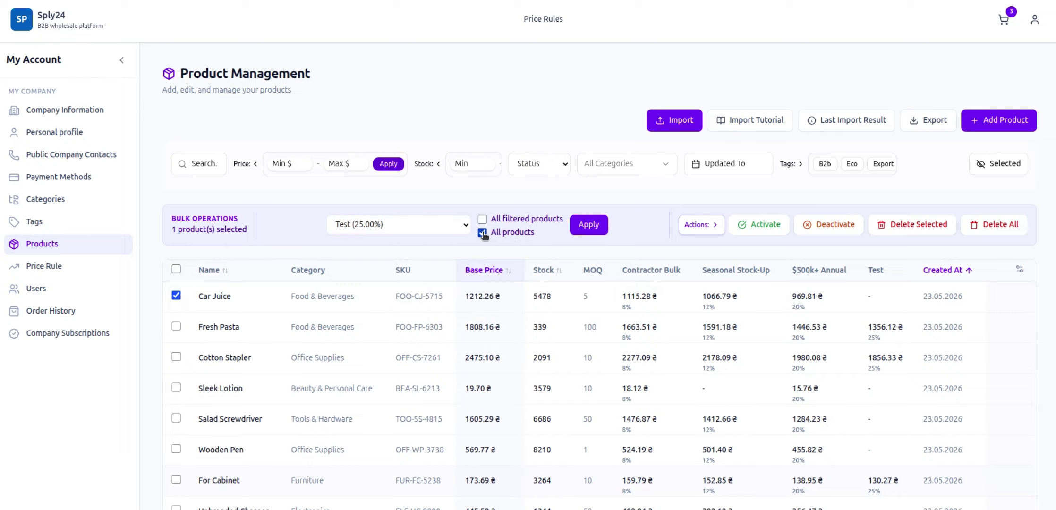
click(588, 226)
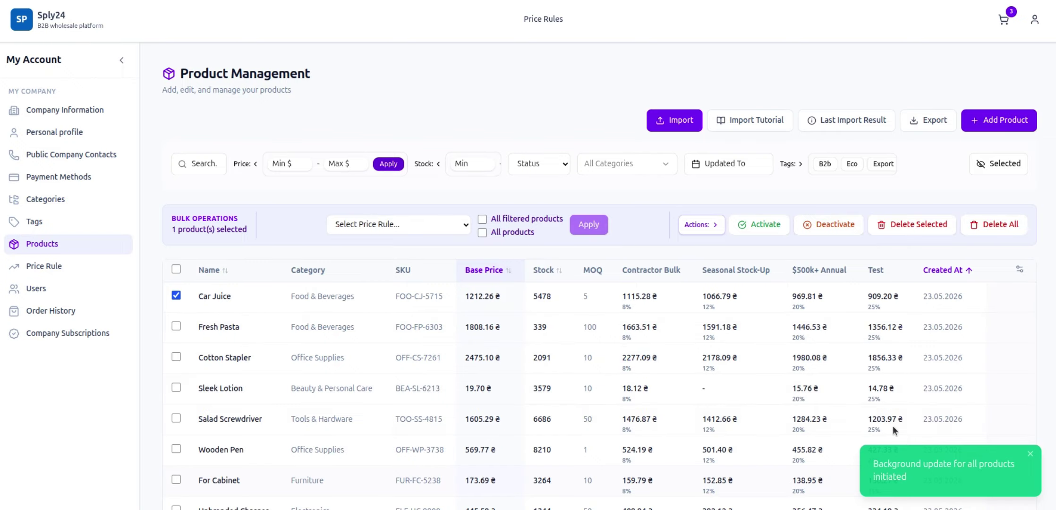
click(1030, 455)
Check the Test prices across the first four pages of the product list.
scroll(792, 314, down, 3)
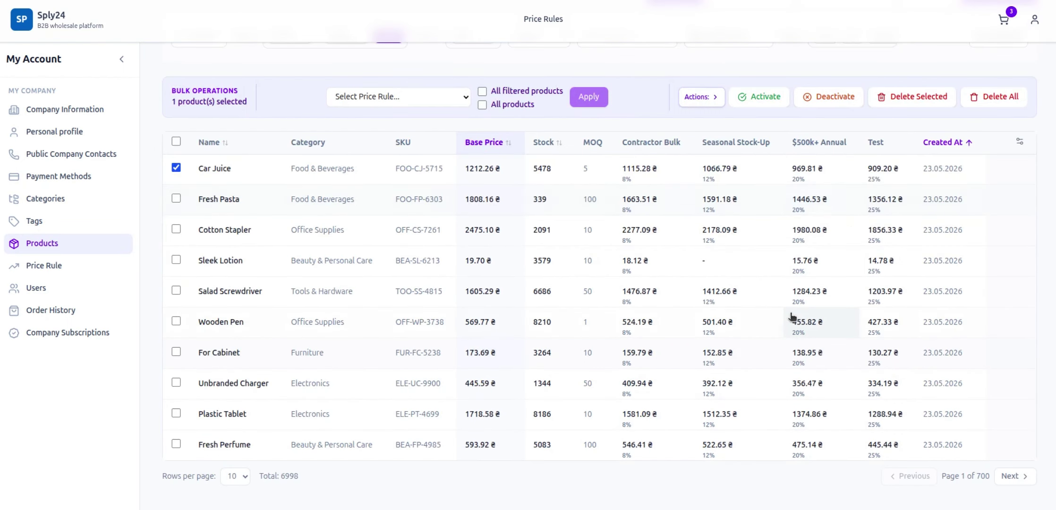
scroll(793, 315, up, 3)
scroll(786, 293, down, 3)
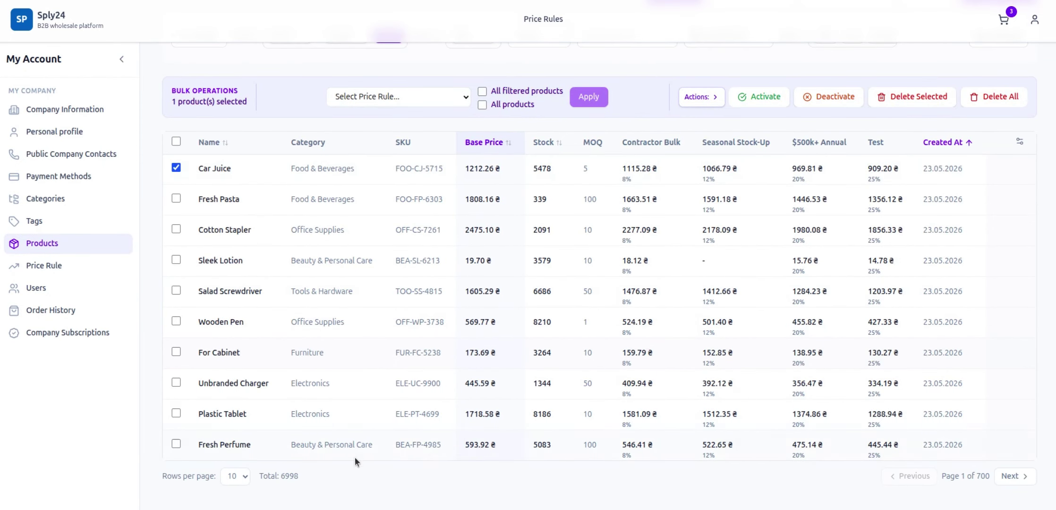
click(1011, 476)
click(1011, 477)
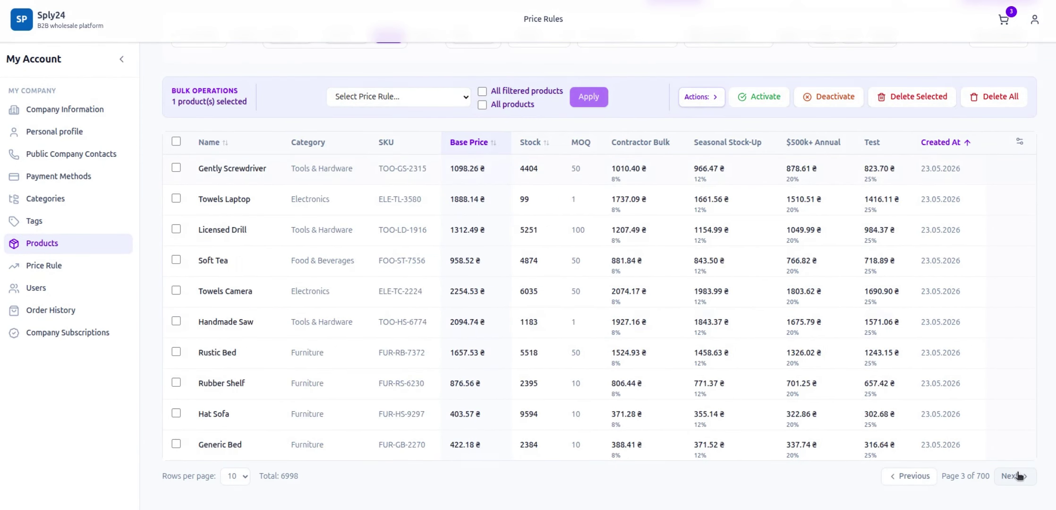
click(1011, 476)
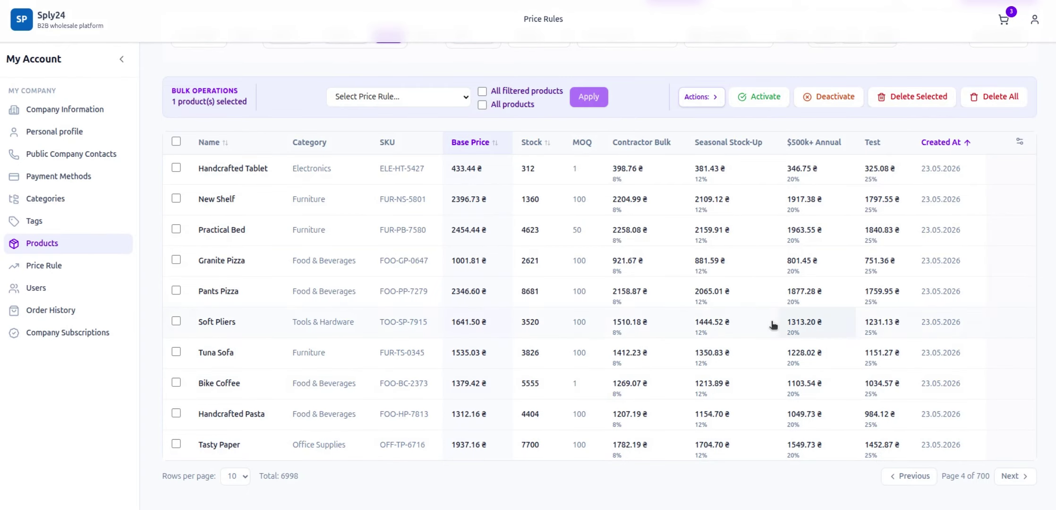
Open the list of price rules.
click(59, 267)
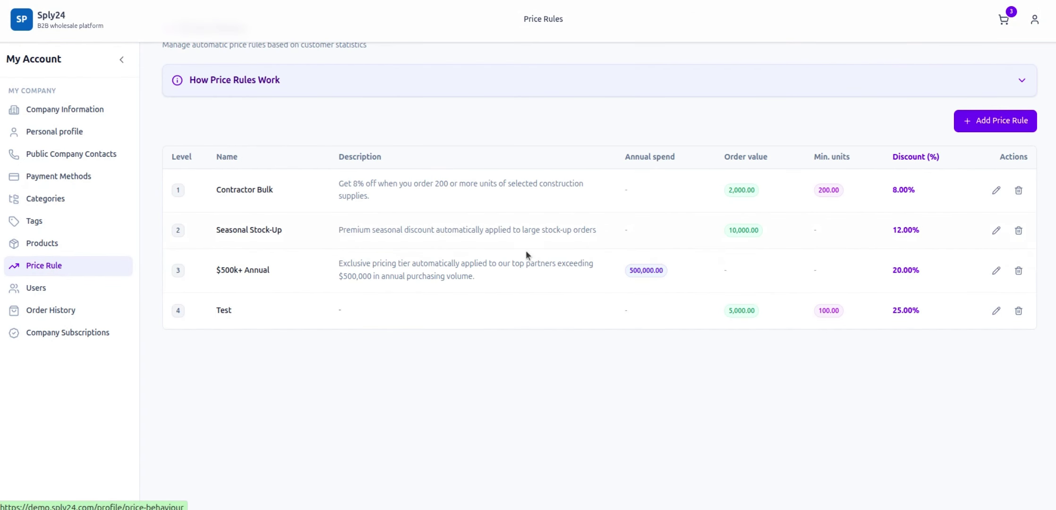